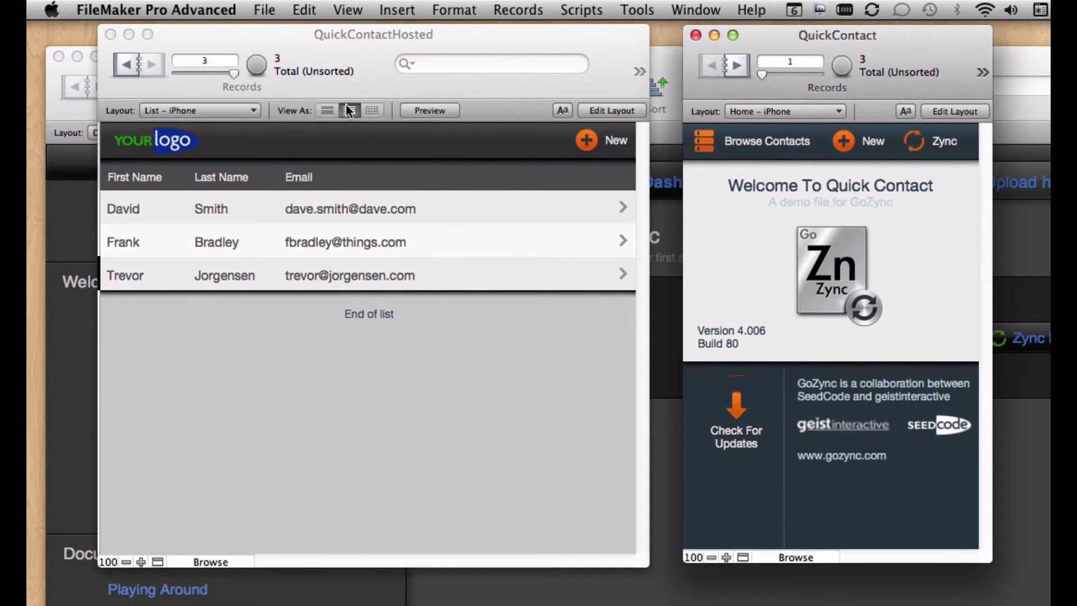
- Activate the QuickContactHosted window showing its list of 3 contacts
left_click(366, 39)
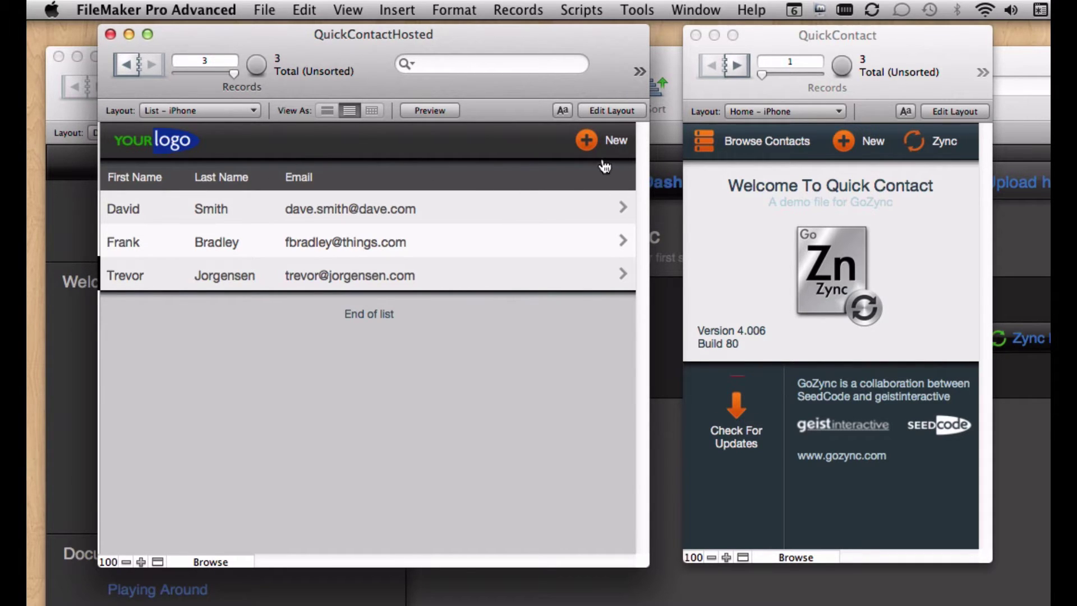
- Create hosted contact Fred Someone tagged Doppelganger and Boyfriend, and return to the list
left_click(587, 140)
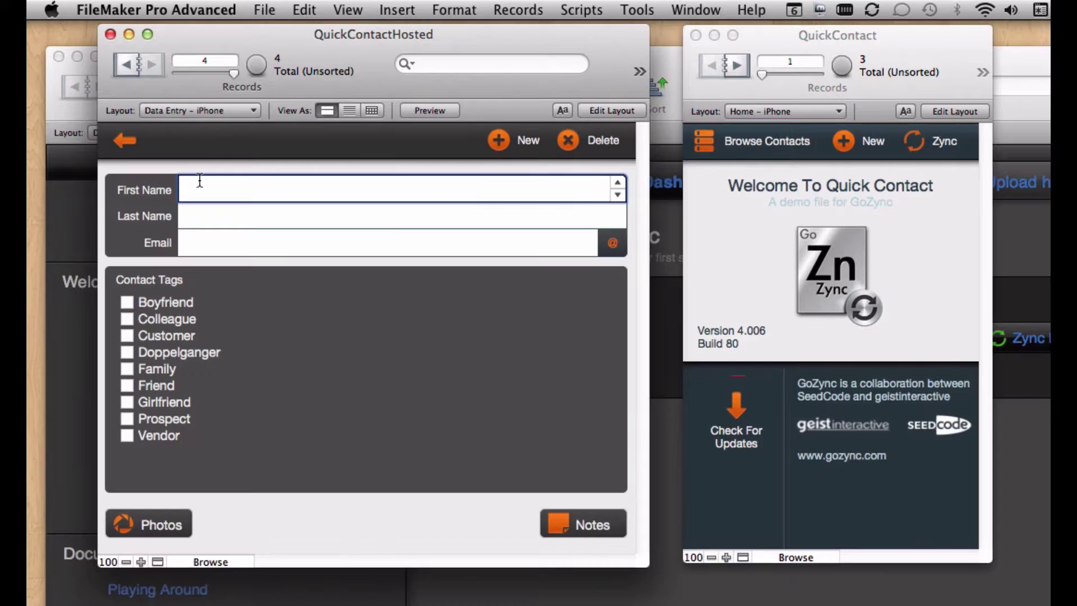
type("Fred")
key("Tab")
type("Someone")
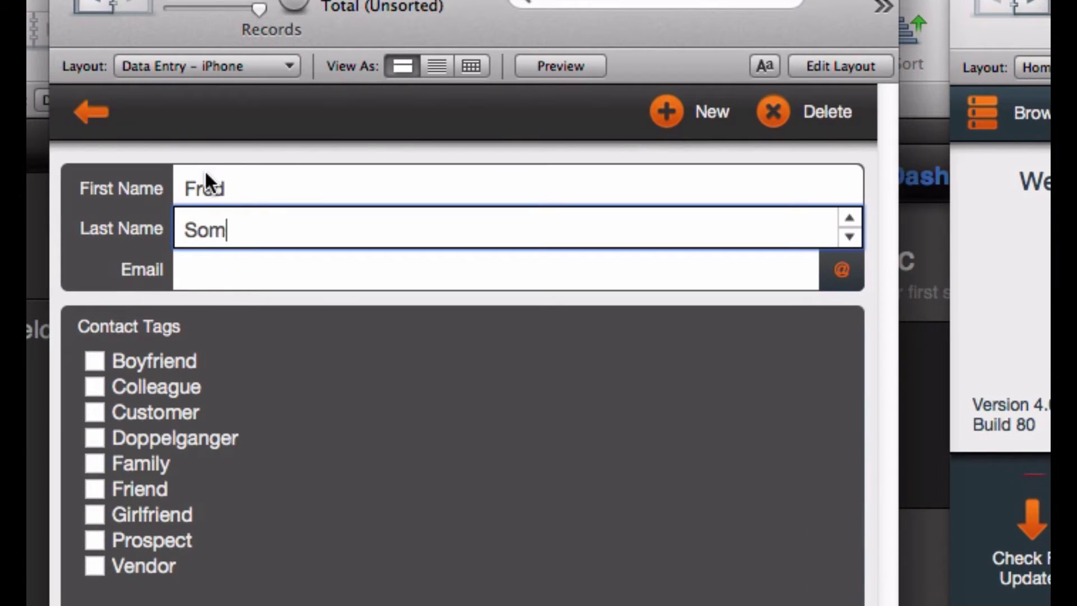
left_click(166, 388)
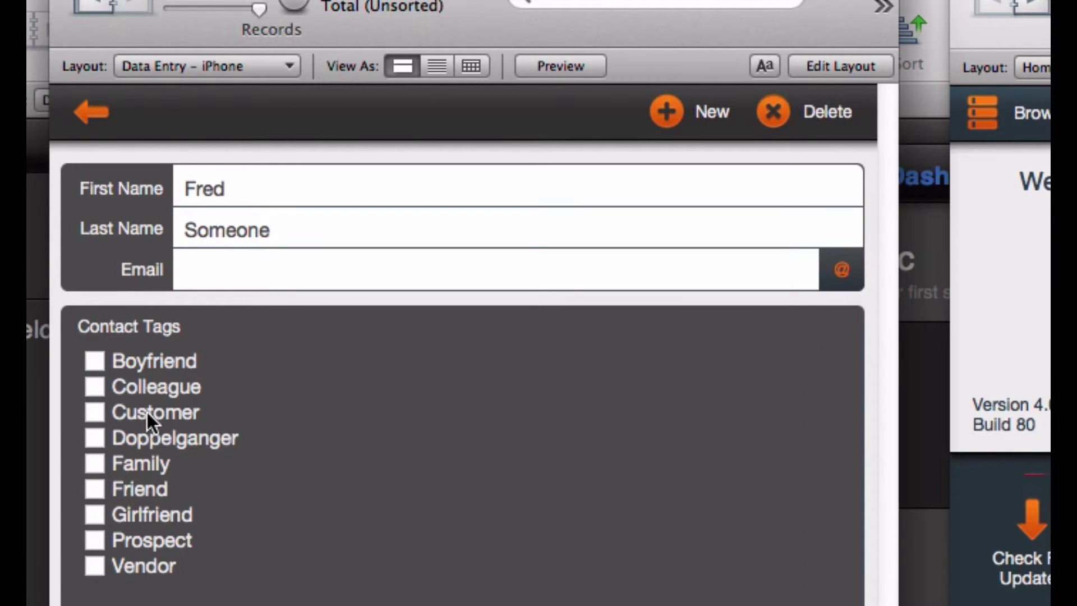
left_click(134, 434)
left_click(139, 361)
left_click(100, 114)
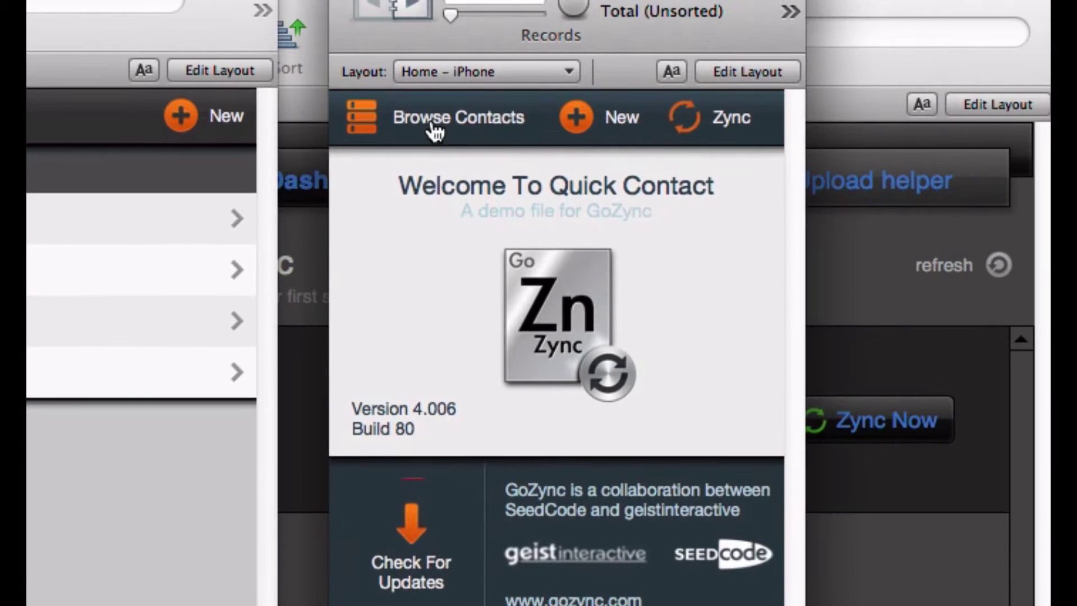
- Zync QuickContact's contact list to pull the hosted contacts, including Fred, as Pulled
left_click(1047, 119)
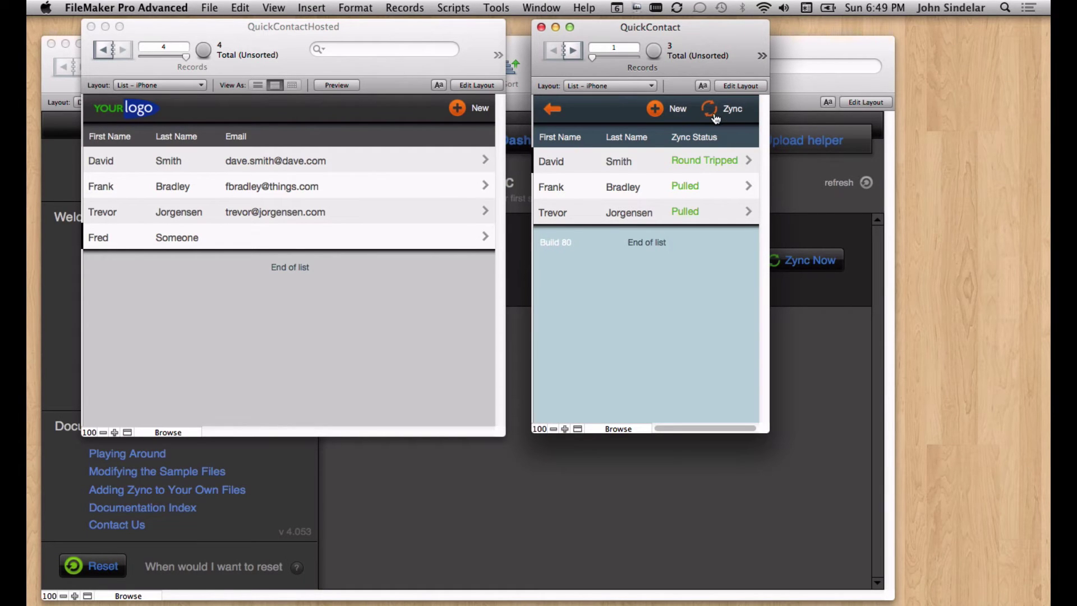
left_click(716, 117)
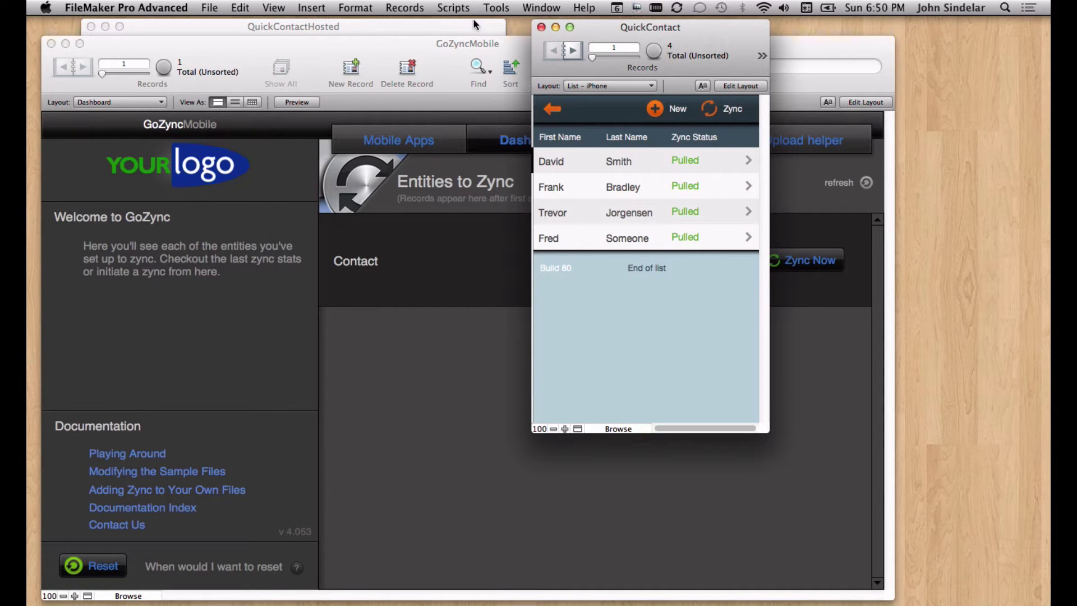
left_click(446, 24)
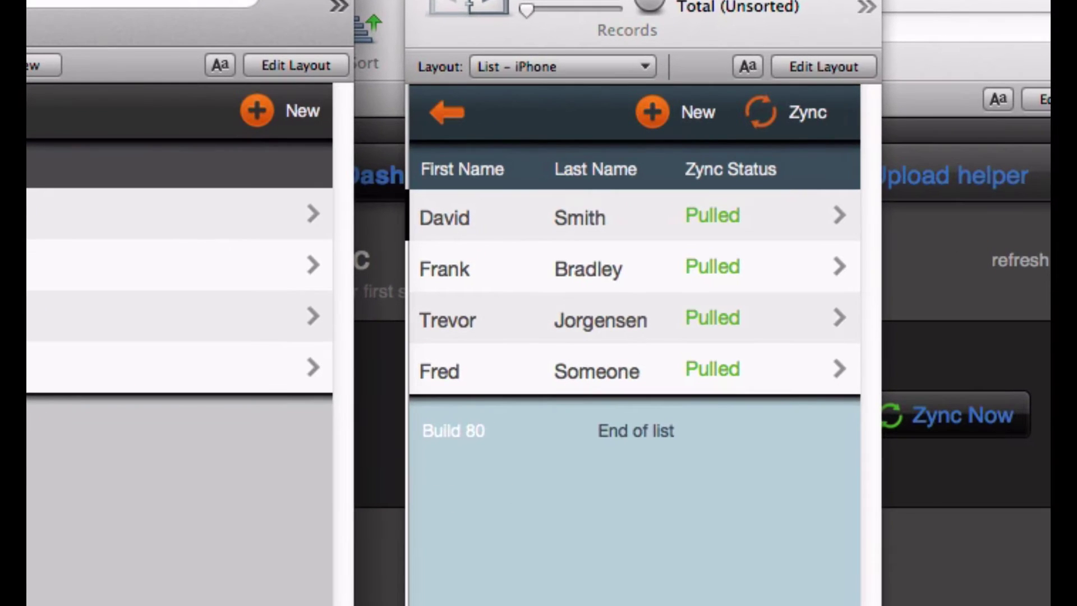
left_click(197, 293)
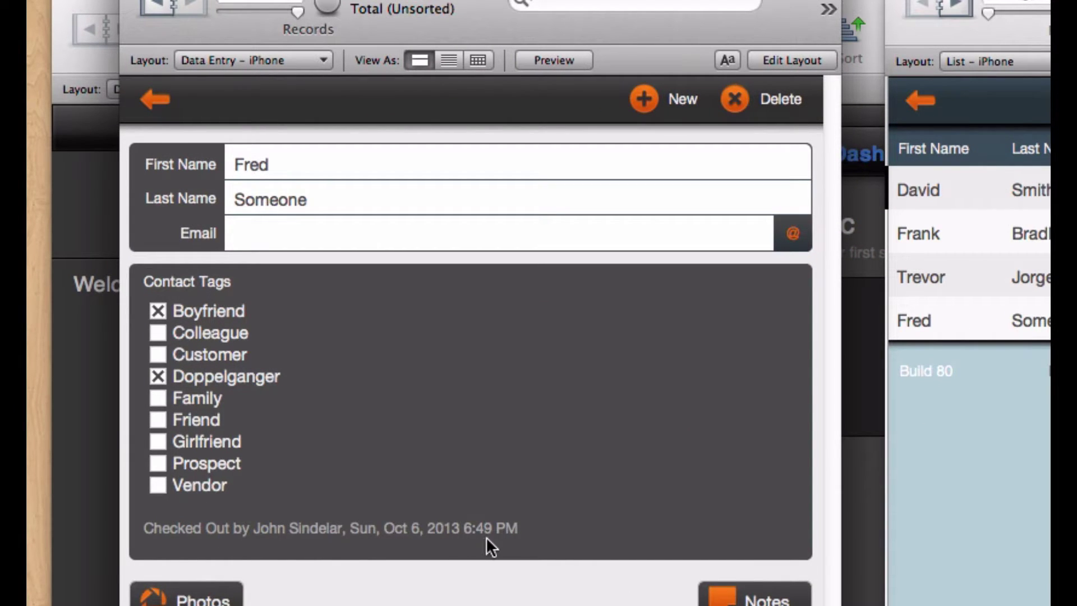
key("super+l")
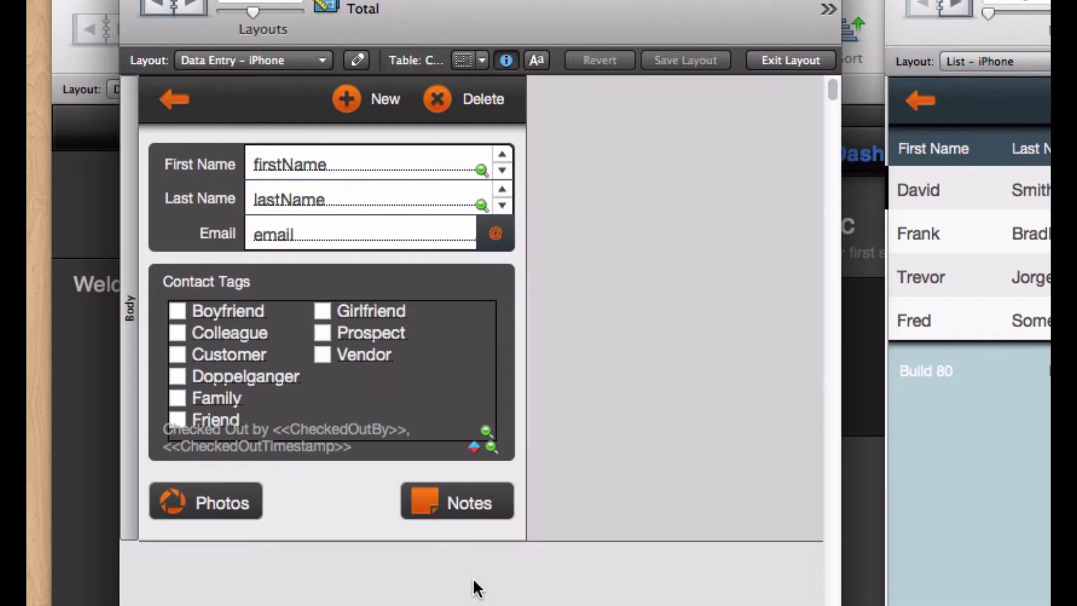
key("super+b")
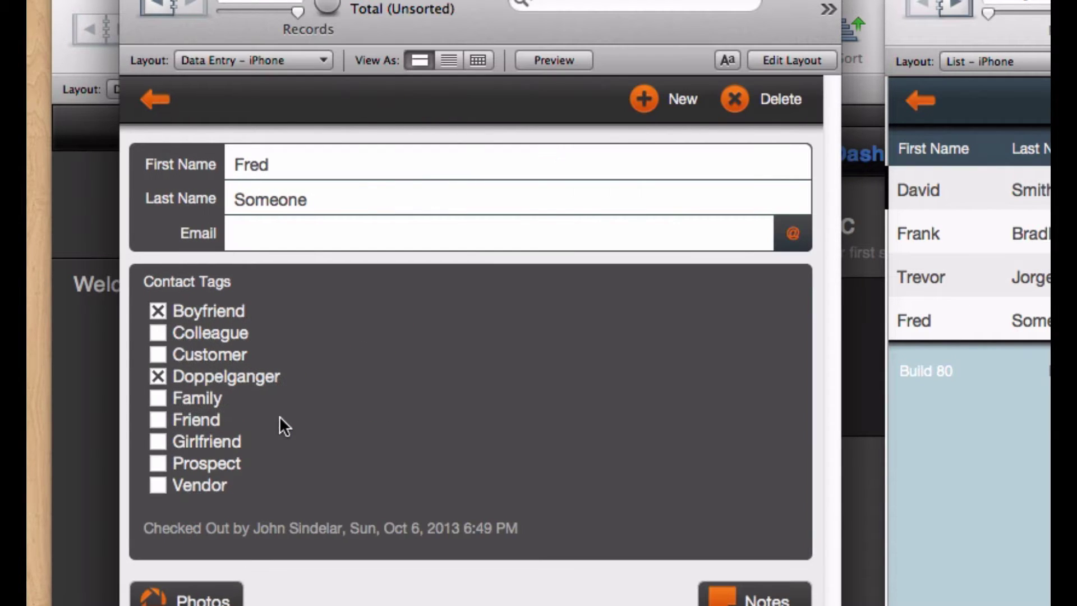
left_click(143, 97)
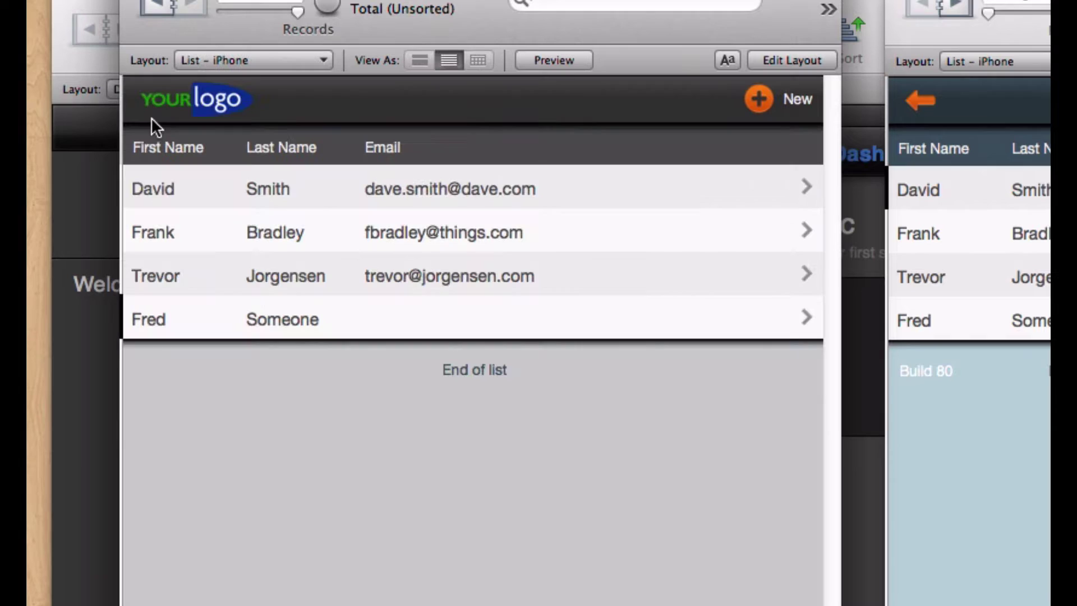
left_click(234, 273)
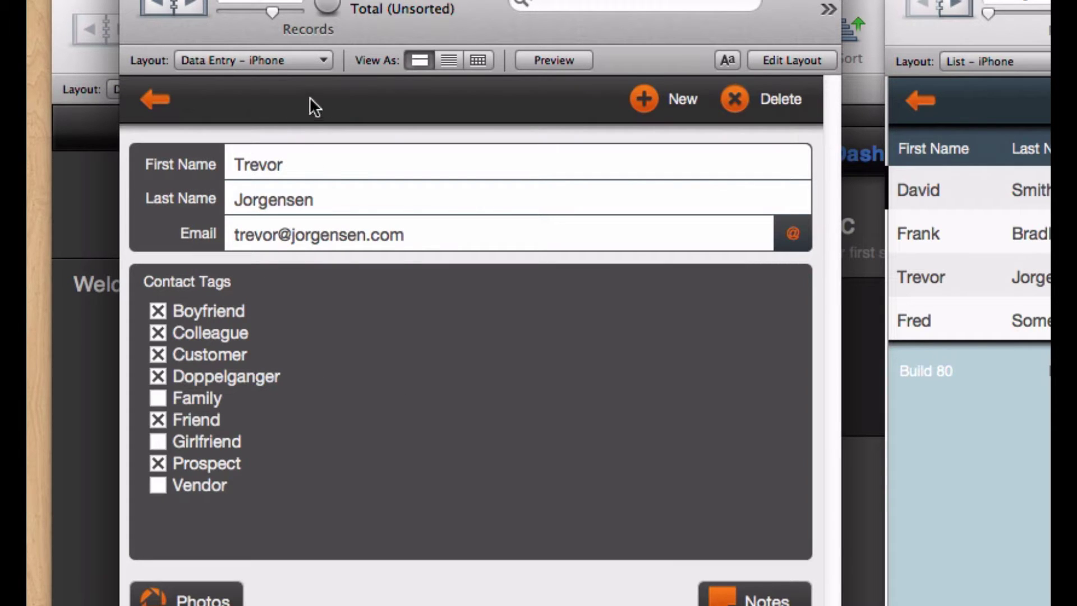
left_click(162, 98)
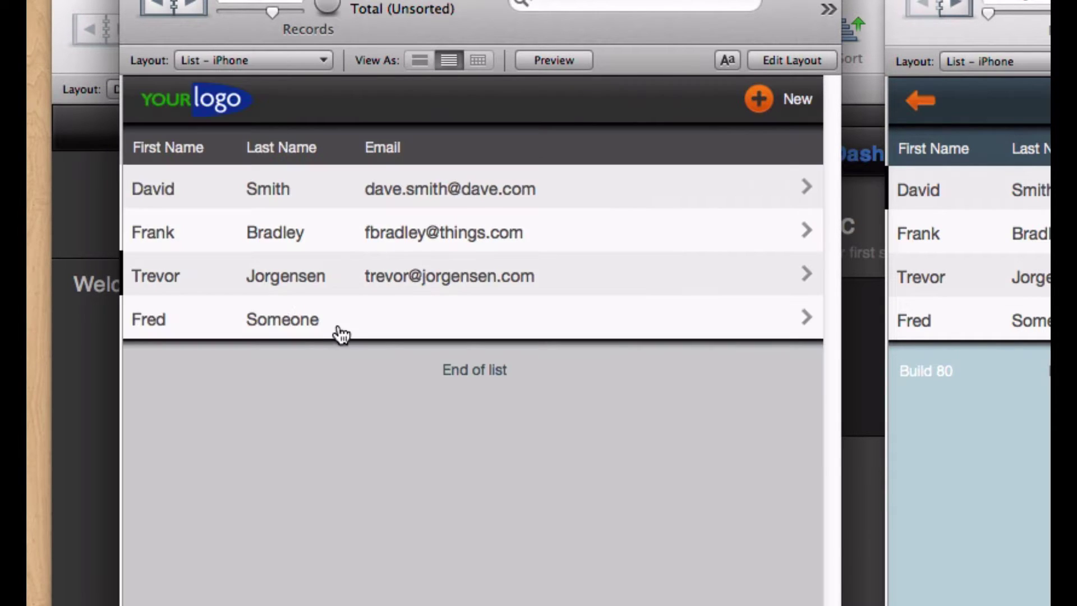
left_click(339, 329)
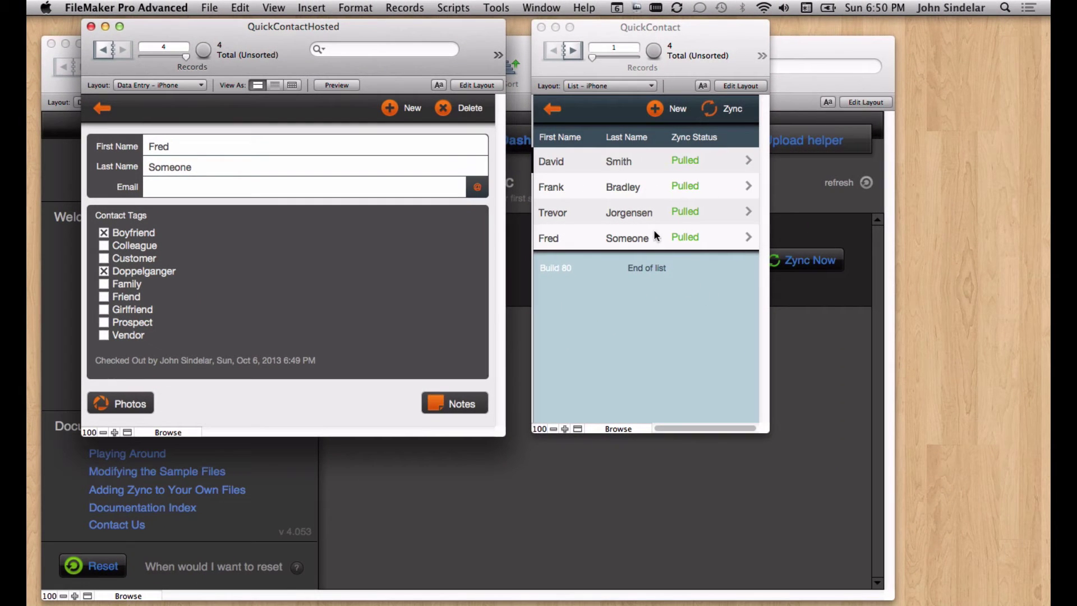
- Add the note 'Something' to Fred Someone's QuickContact record and return to the contact list
left_click(653, 231)
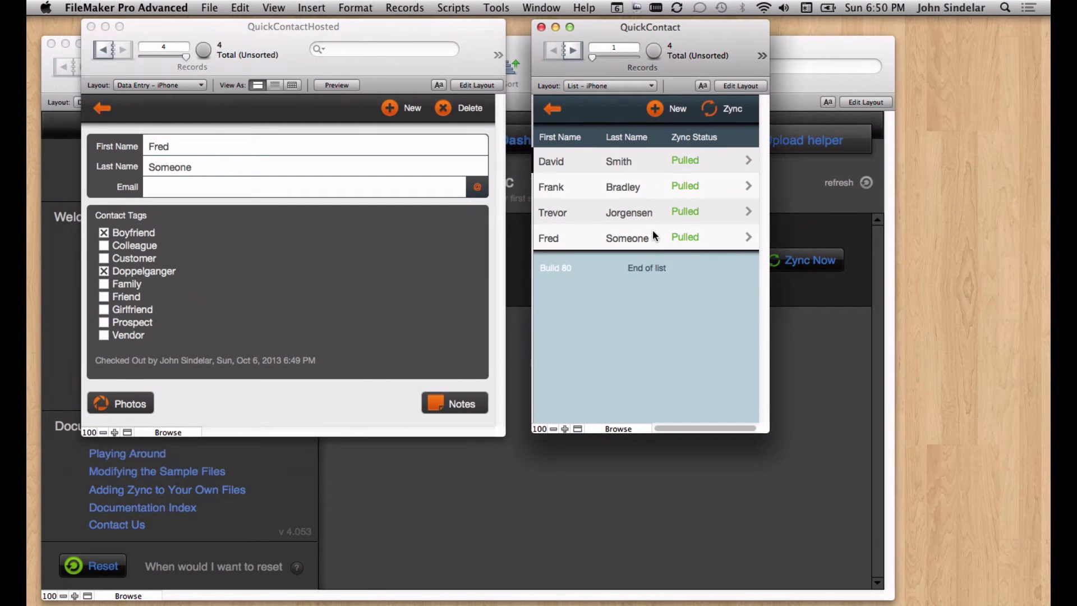
left_click(652, 231)
left_click(640, 403)
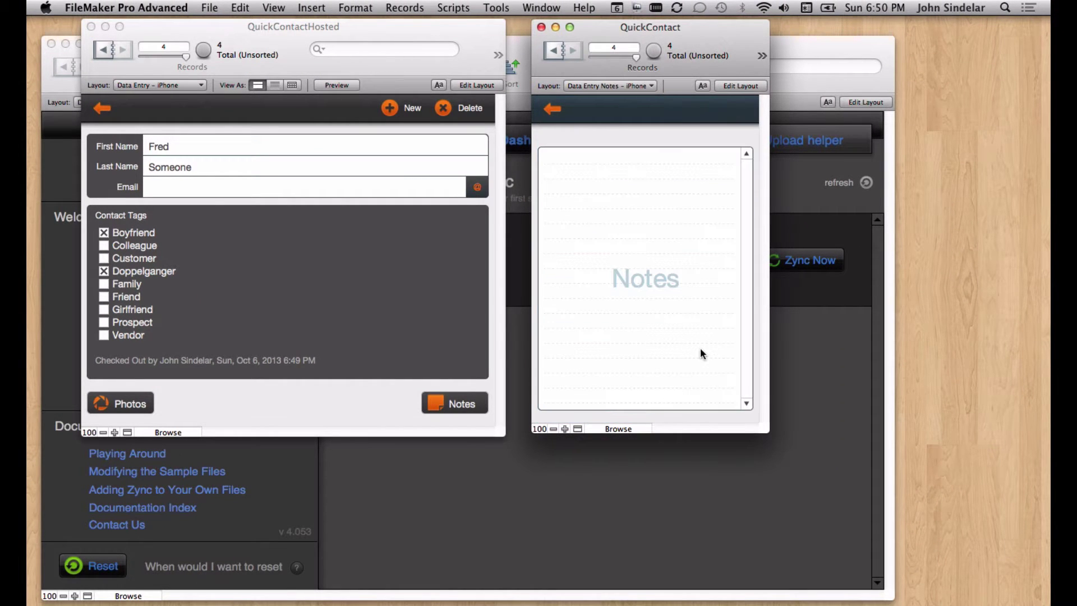
left_click(701, 347)
type("Something")
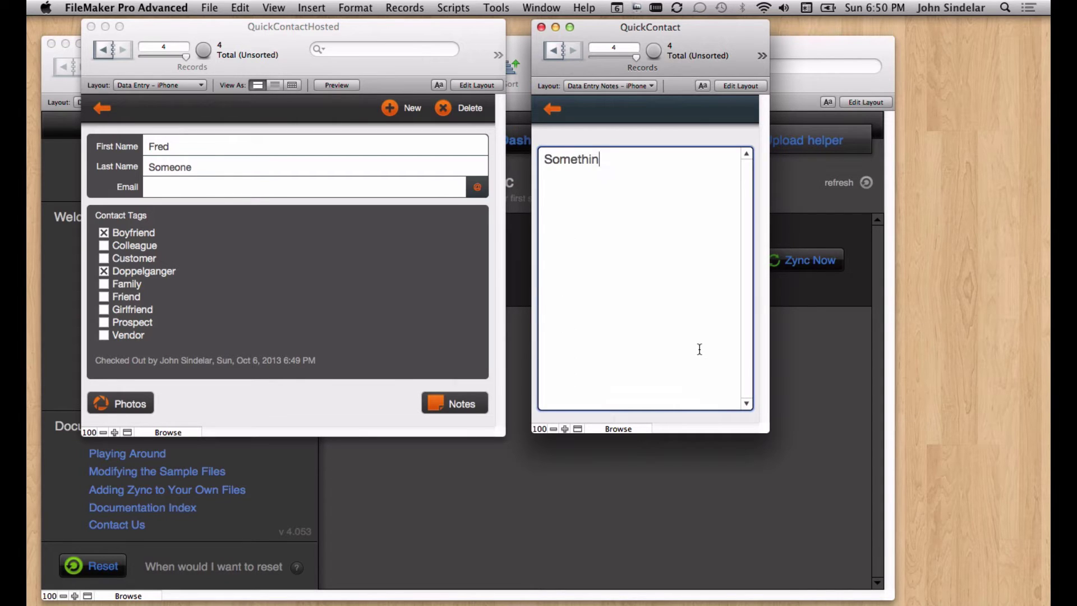
left_click(553, 112)
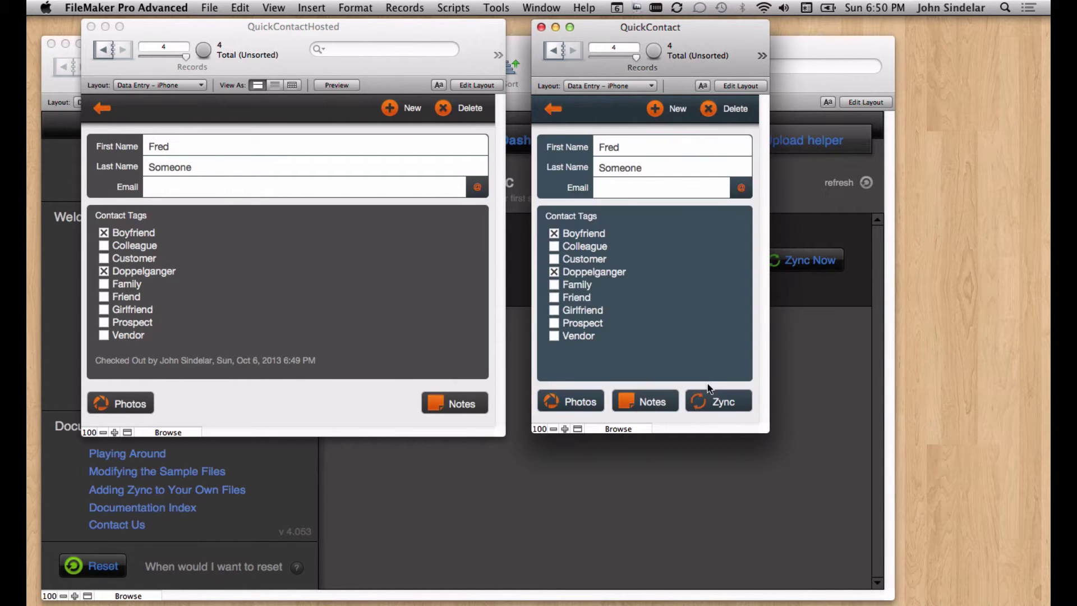
left_click(580, 403)
left_click(558, 111)
left_click(556, 109)
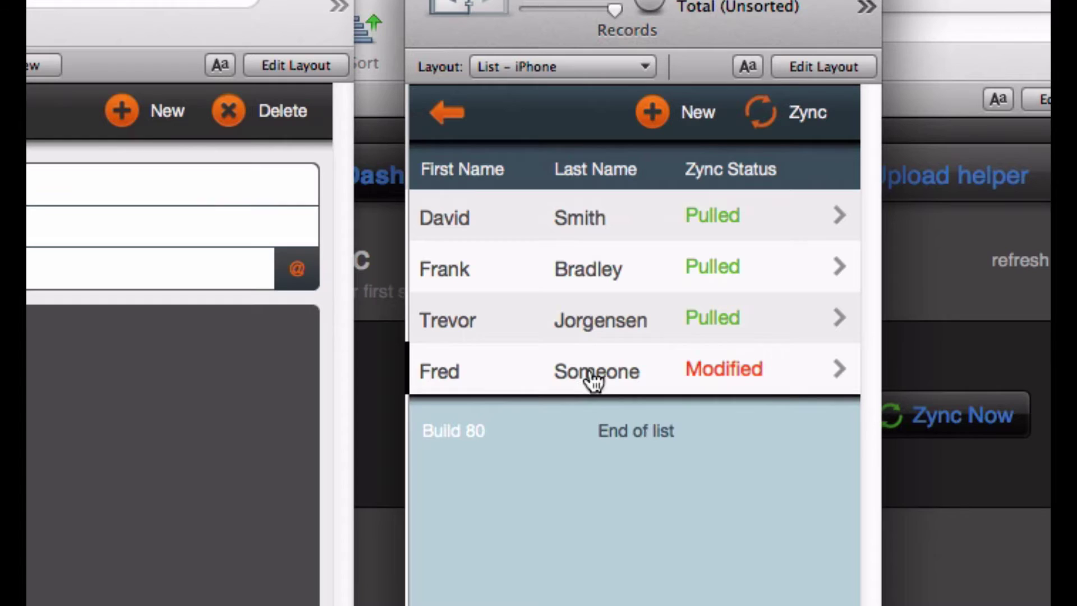
- Zync QuickContact so Fred Someone's edits sync back and he shows Round Tripped
left_click(761, 113)
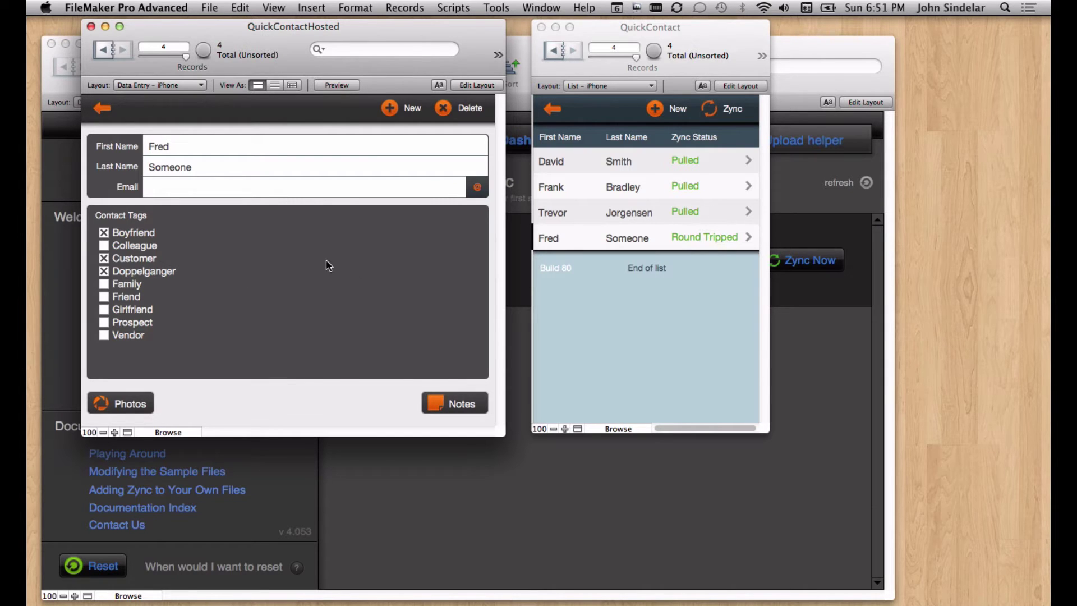
left_click_drag(443, 31, 443, 31)
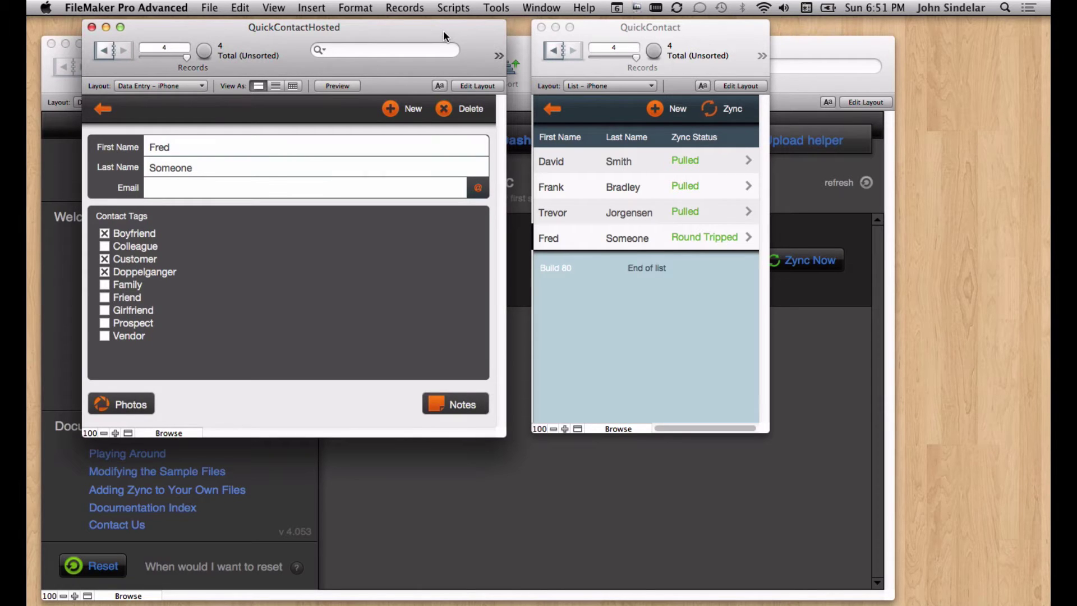
- Inspect the hosted CheckedOut, CheckedOutBy and CheckedOutTimestamp fields in Manage Database, then show the GoZyncMobile Dashboard
left_click(665, 481)
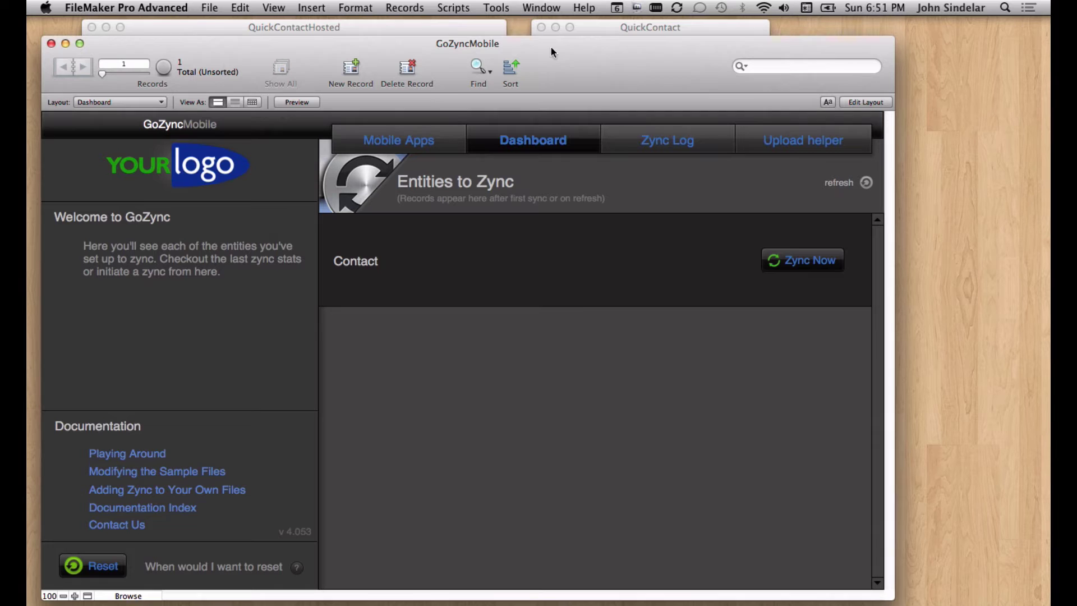
left_click(423, 28)
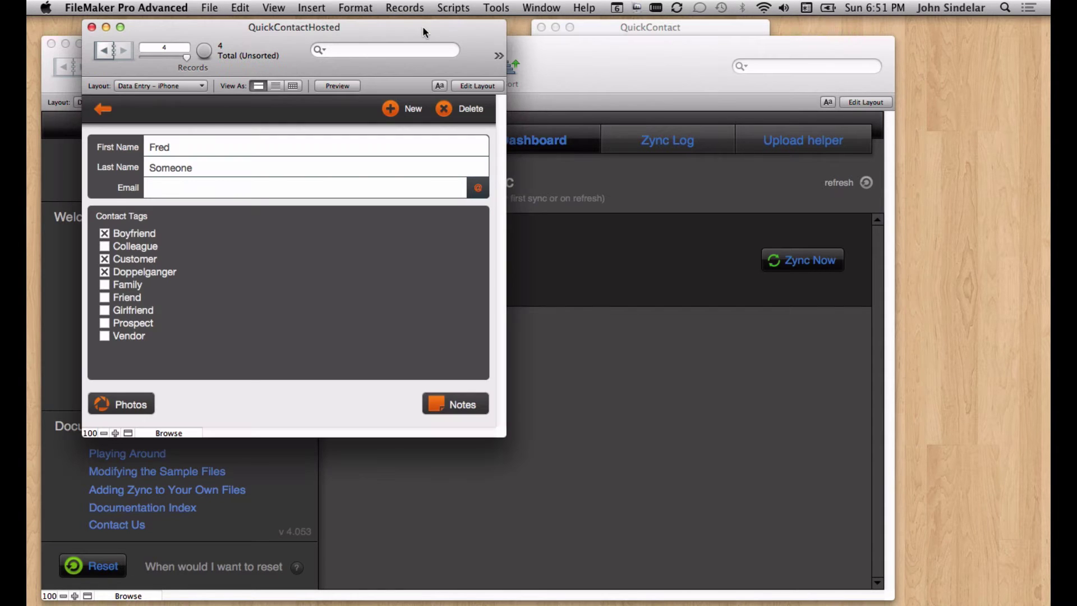
key("super+shift+d")
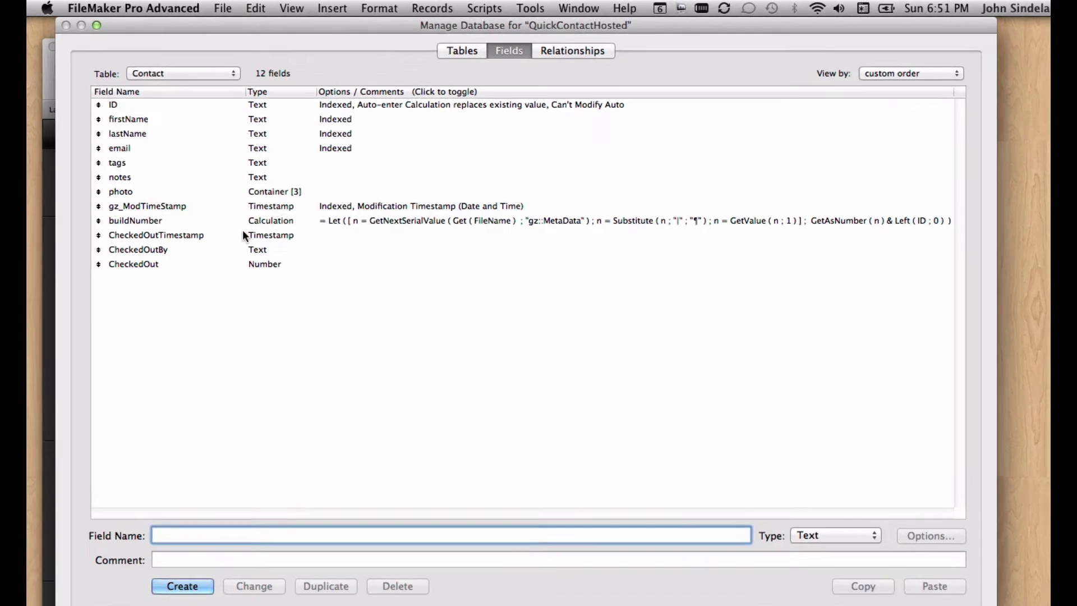
left_click(185, 212)
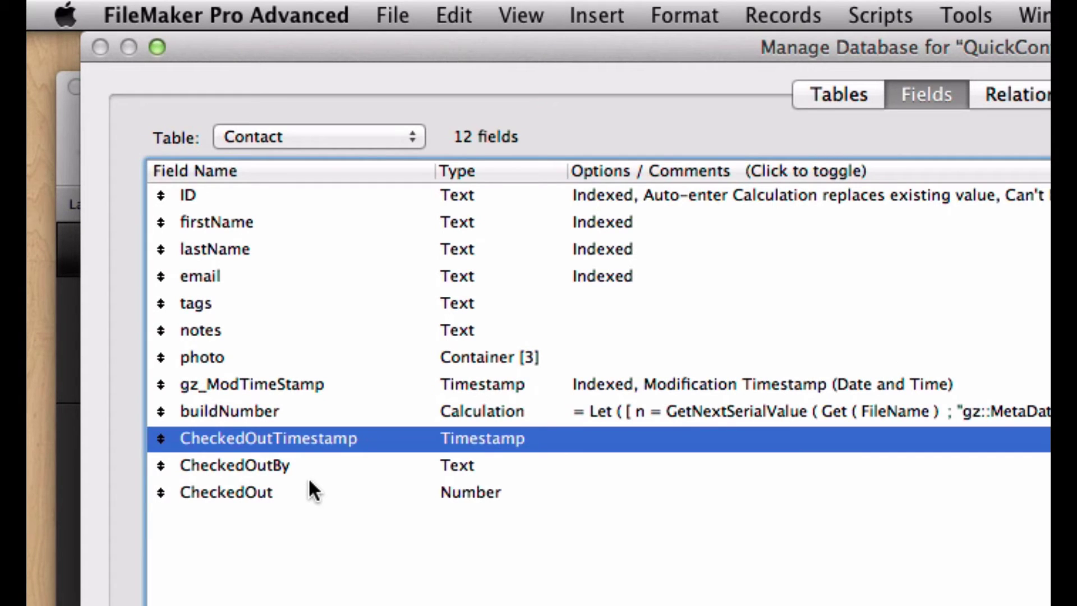
left_click(238, 378, "shift")
left_click(425, 538)
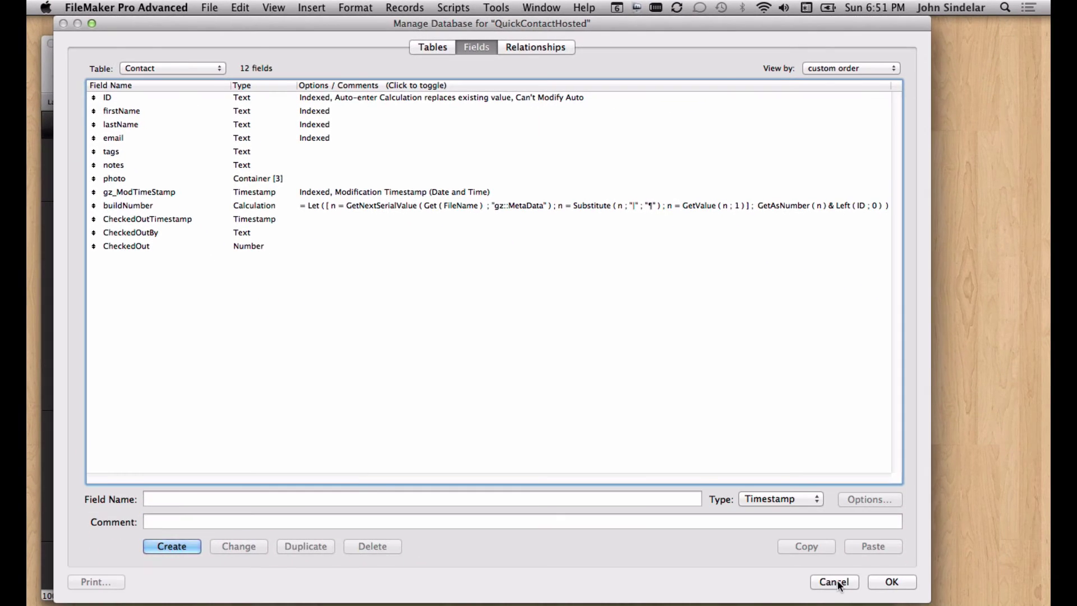
left_click(890, 581)
left_click_drag(274, 27, 274, 26)
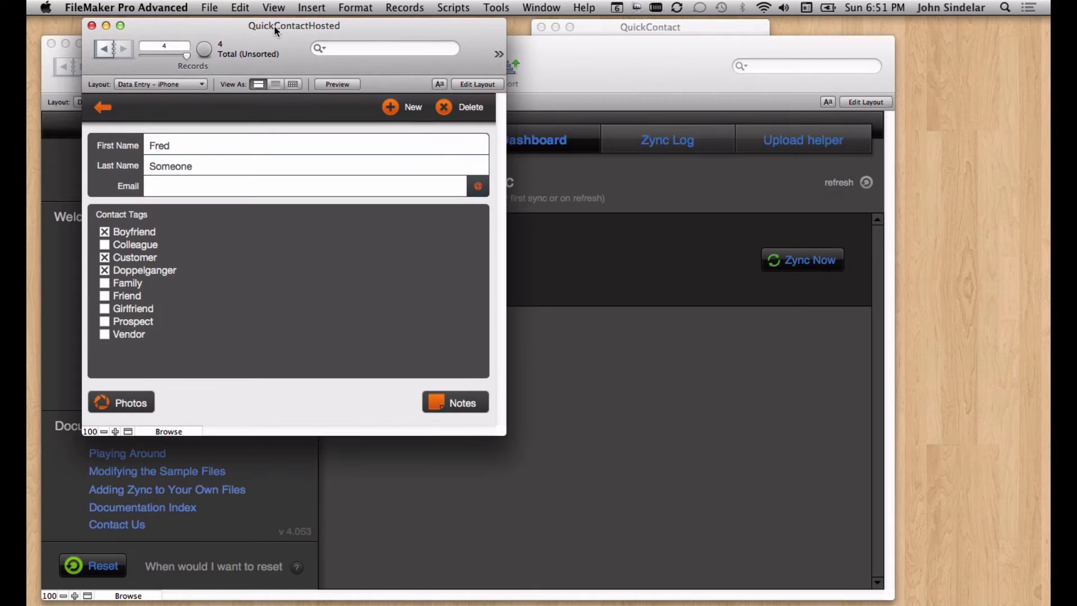
left_click(594, 66)
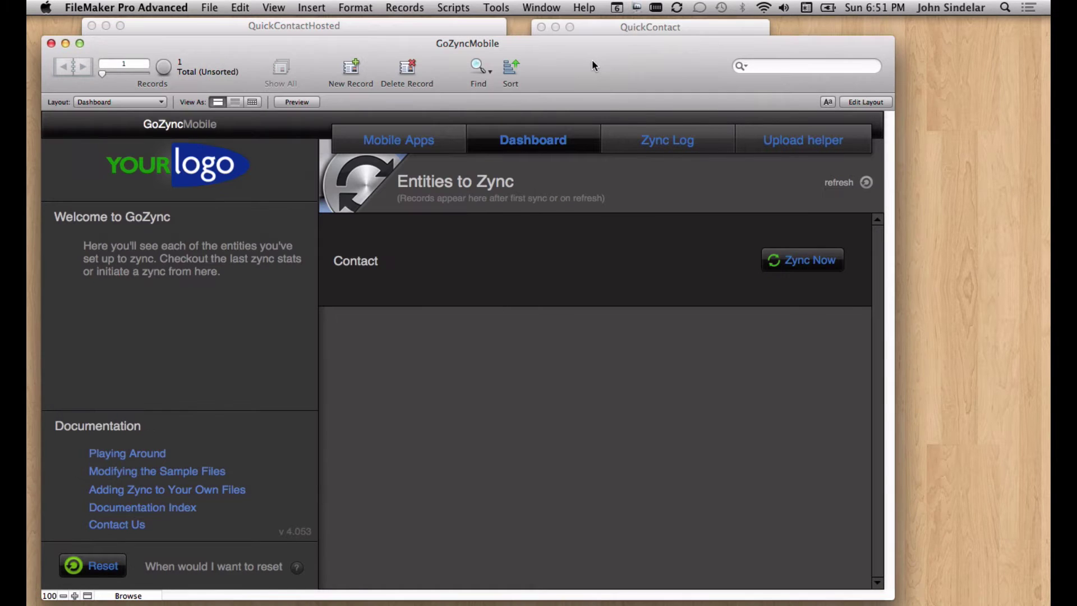
- Open the Custom Field Mapping: Transformation and Hooks script from Manage Scripts
left_click(454, 8)
left_click(473, 27)
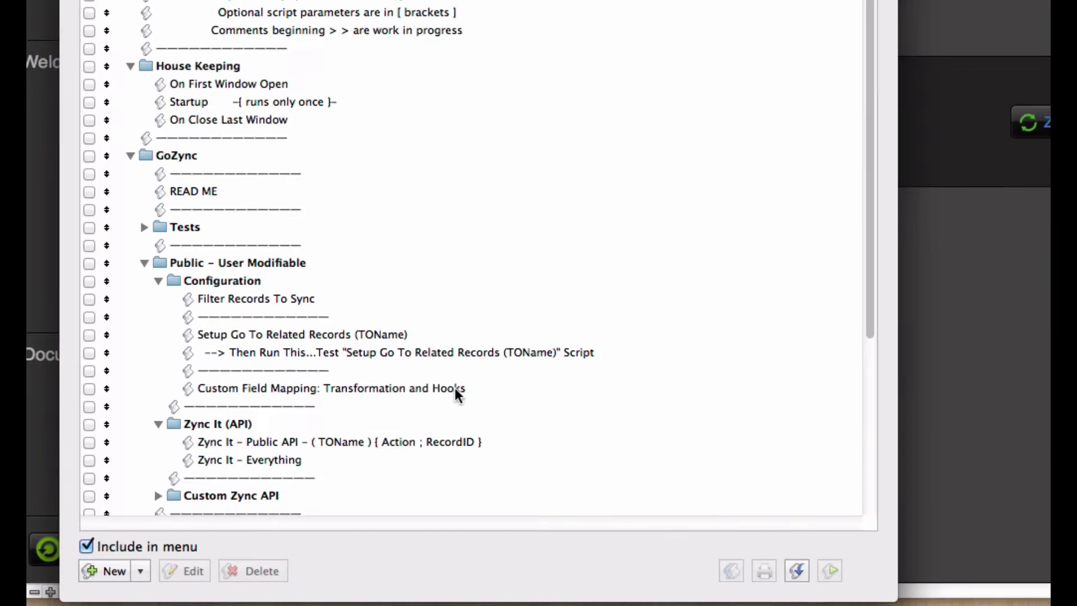
left_click(397, 442)
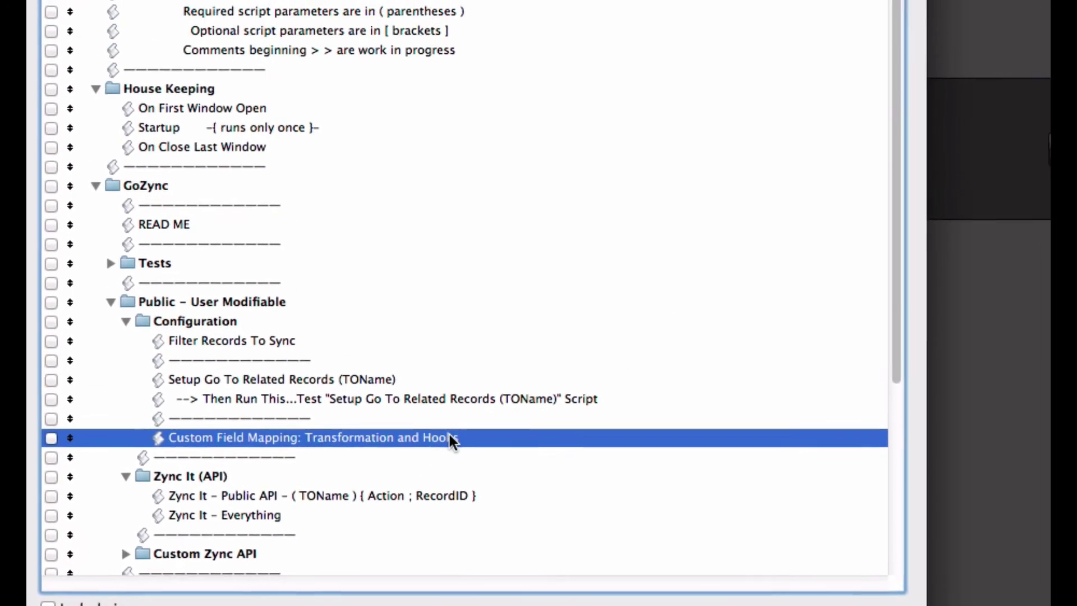
double_click(513, 342)
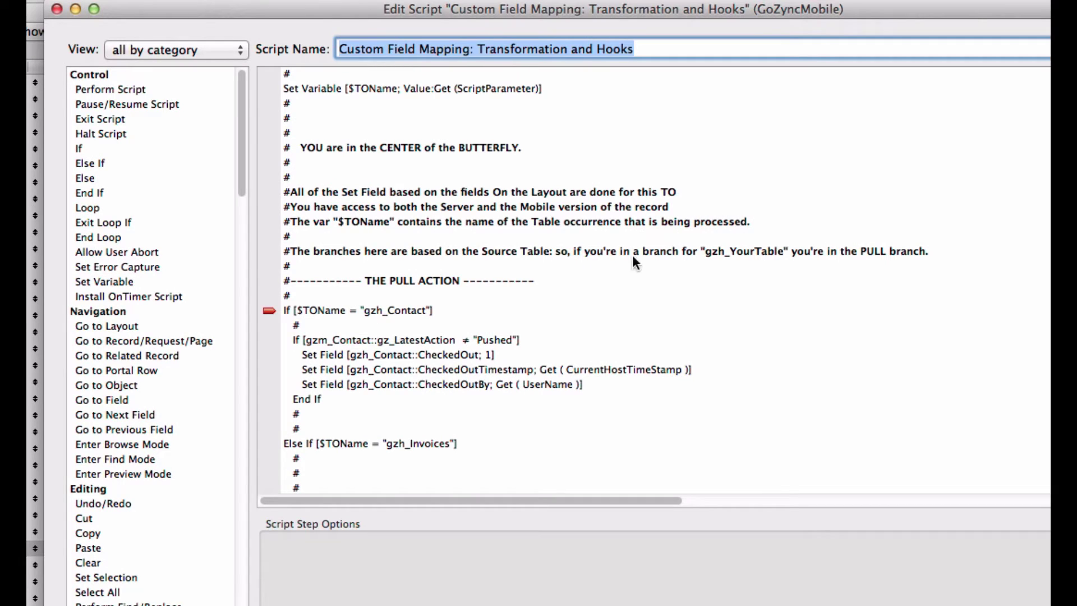
- Review the pull action's gzh_Contact branch and its checkout steps
left_click(598, 281)
scroll(550, 201, "down", 4)
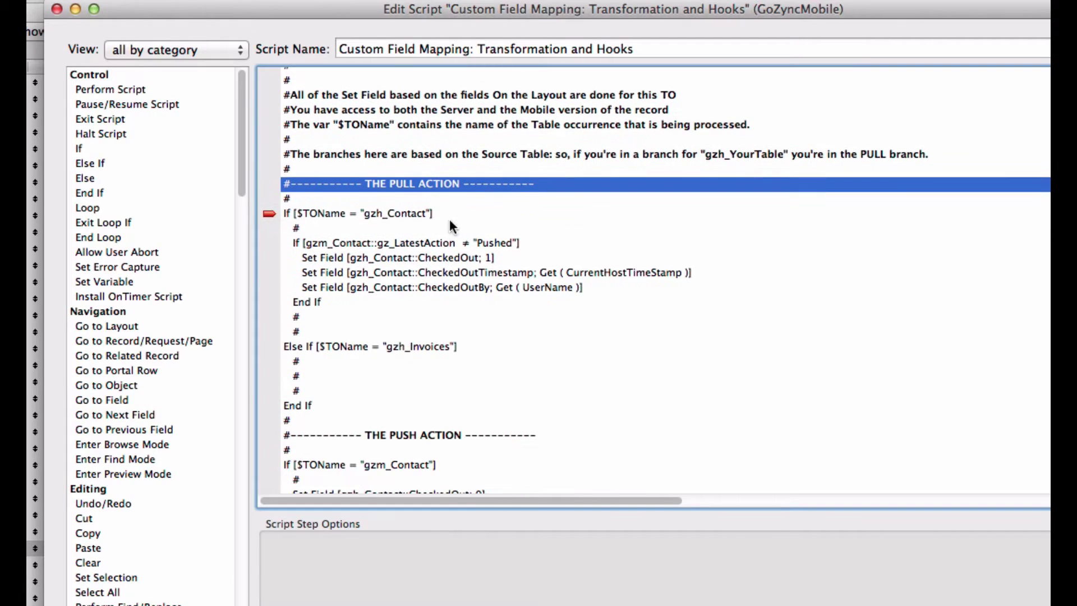
scroll(483, 252, "down", 3)
scroll(467, 260, "down", 3)
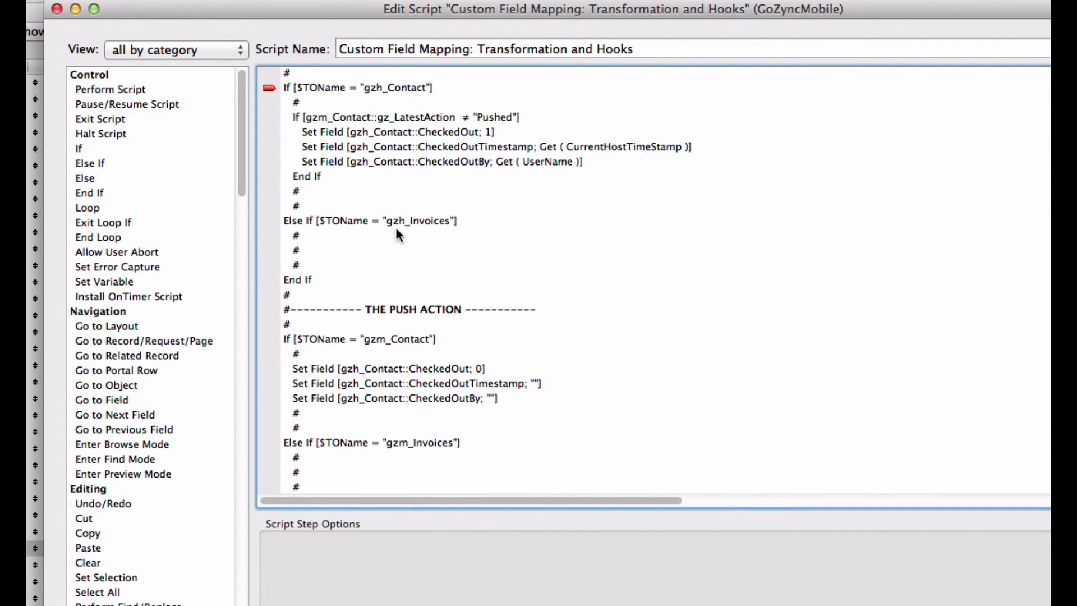
left_click(341, 221)
left_click_drag(348, 117, 333, 172)
scroll(458, 159, "up", 5)
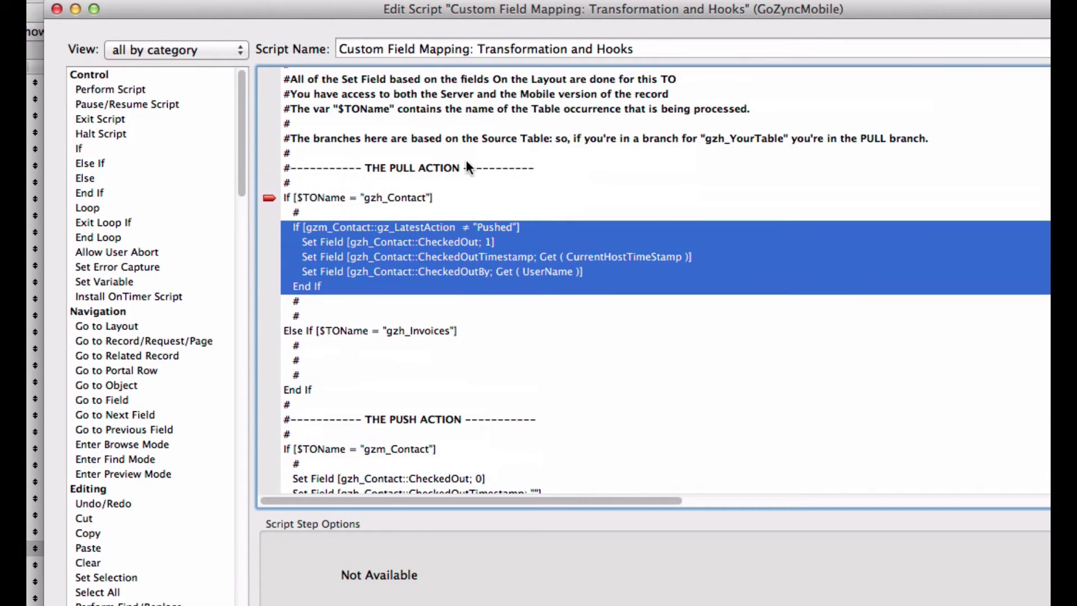
left_click(453, 197)
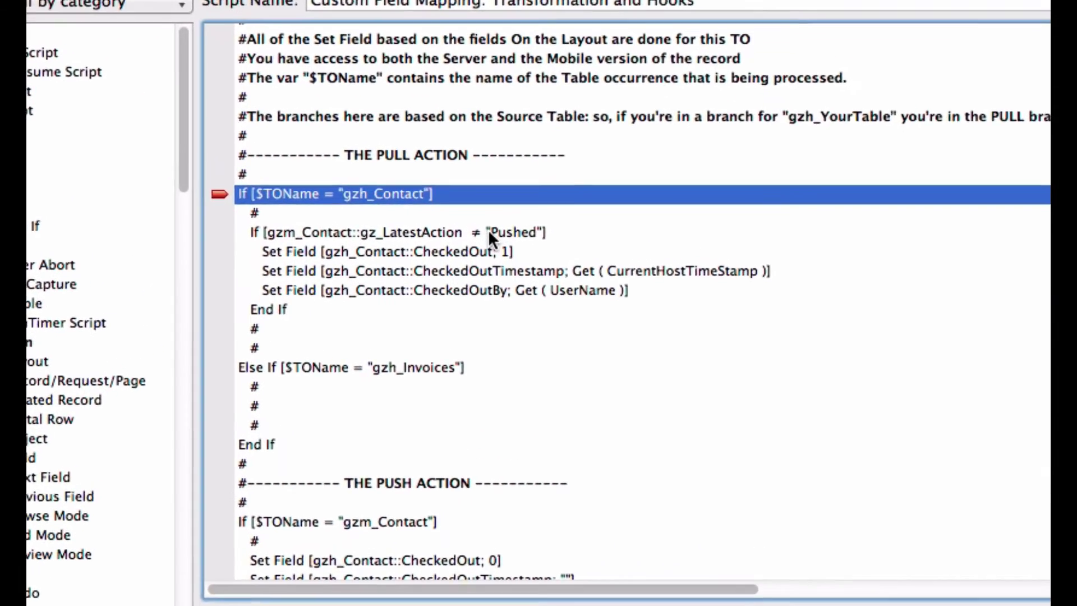
left_click_drag(488, 231, 439, 279)
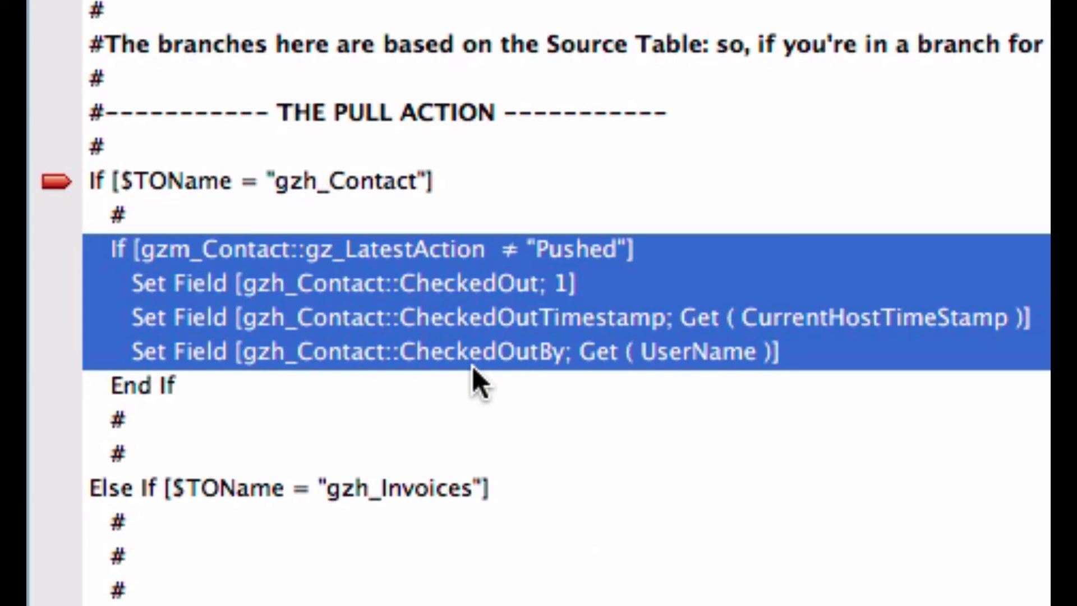
left_click_drag(473, 365, 615, 372)
scroll(561, 393, "down", 5)
- Review the push branch's checkout-clearing Set Field steps and remove the gzh_Contact If breakpoint
left_click(484, 496)
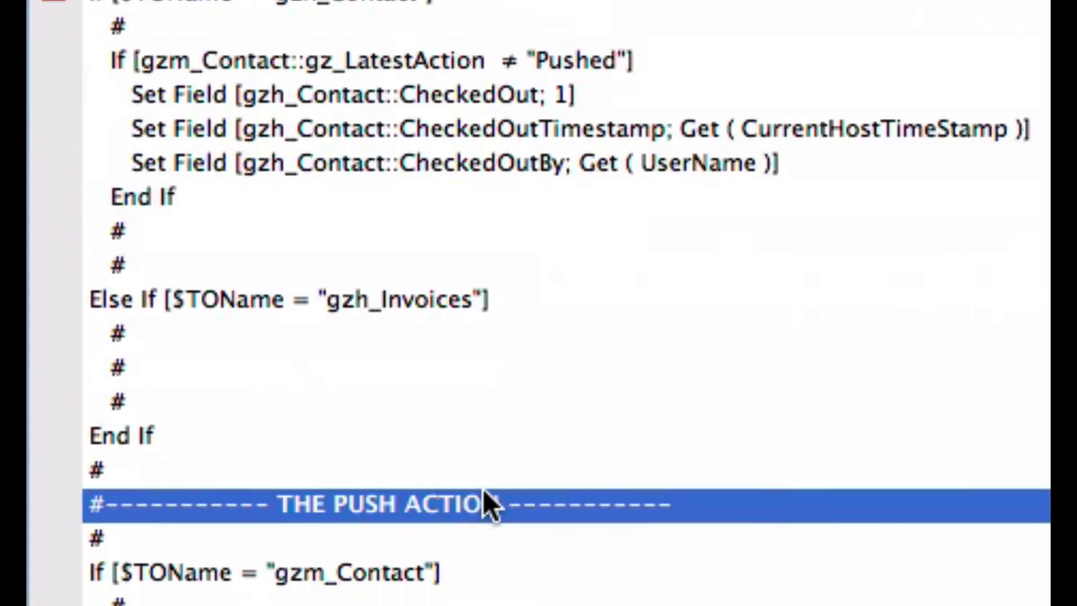
left_click(414, 292)
left_click_drag(449, 314, 438, 387)
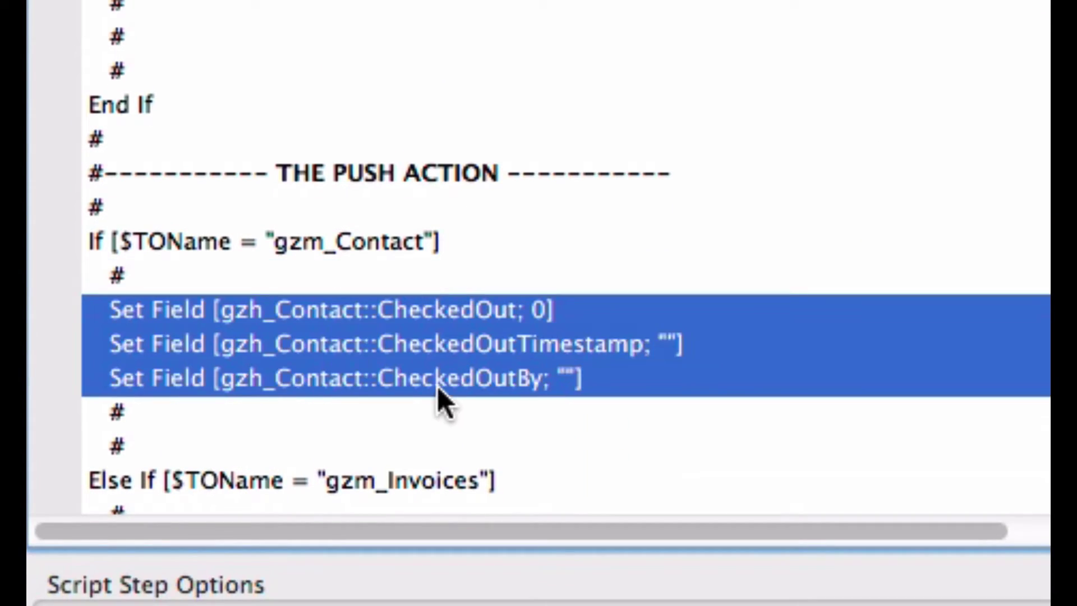
scroll(817, 247, "up", 5)
left_click(828, 349)
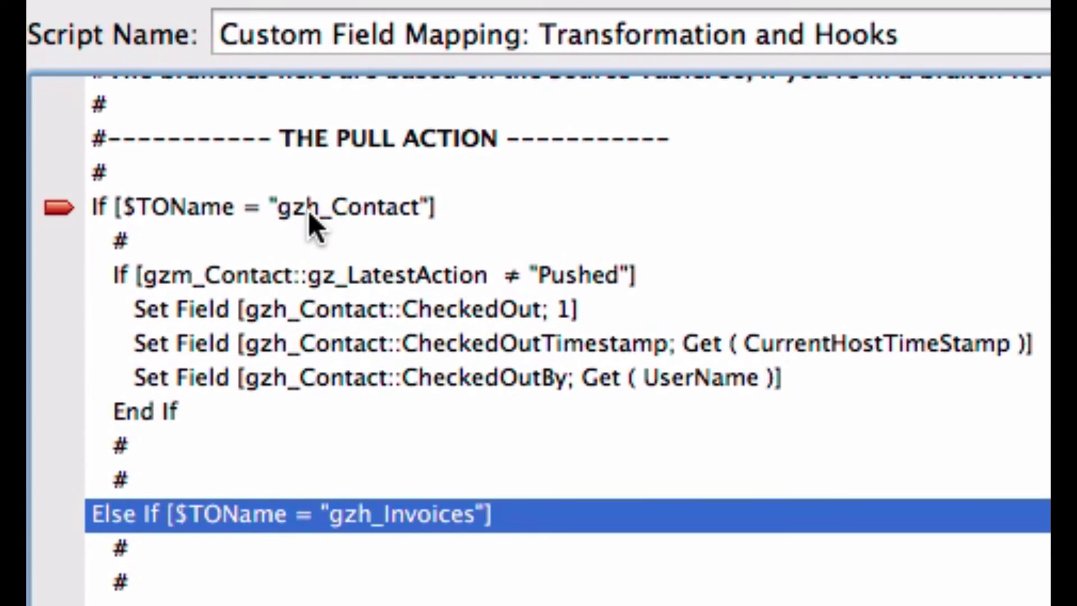
left_click(308, 211)
left_click(59, 209)
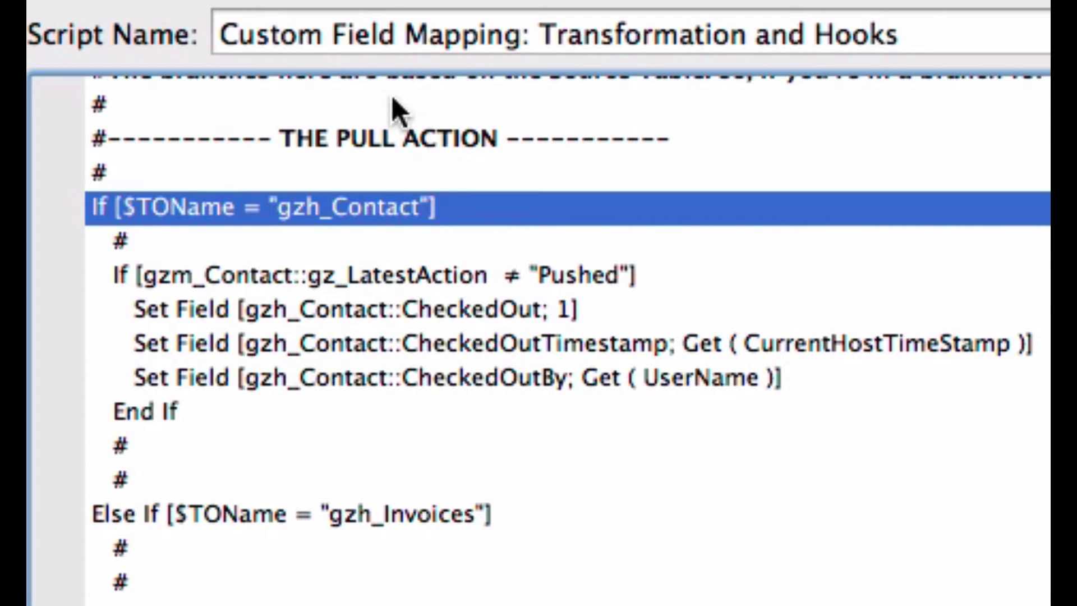
- Highlight the CheckedOut, CheckedOutTimestamp and CheckedOutBy Set Field steps in the contact branch
left_click(264, 314)
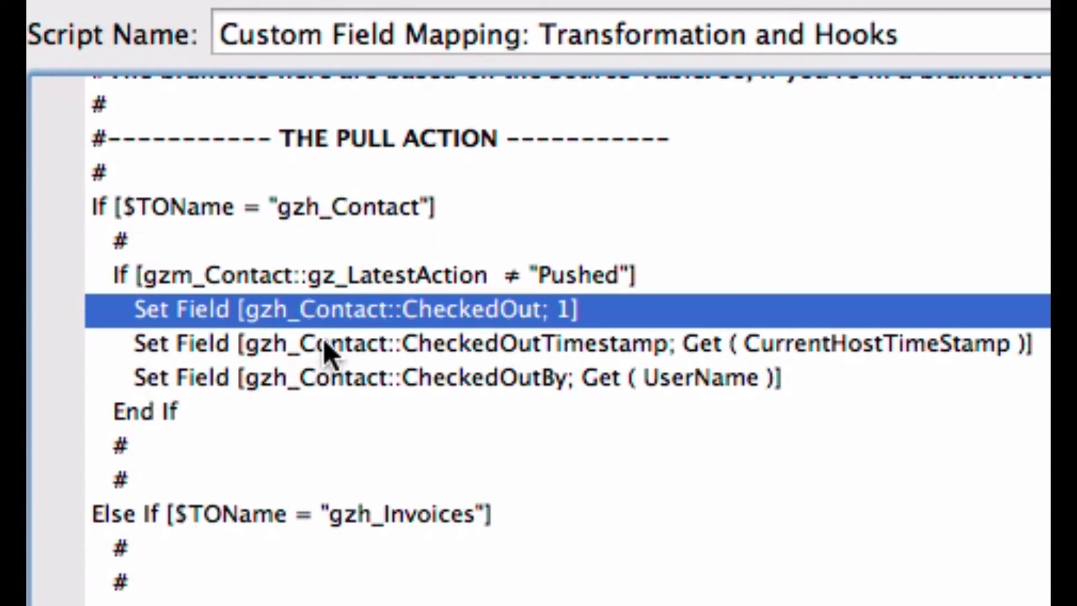
left_click(328, 340)
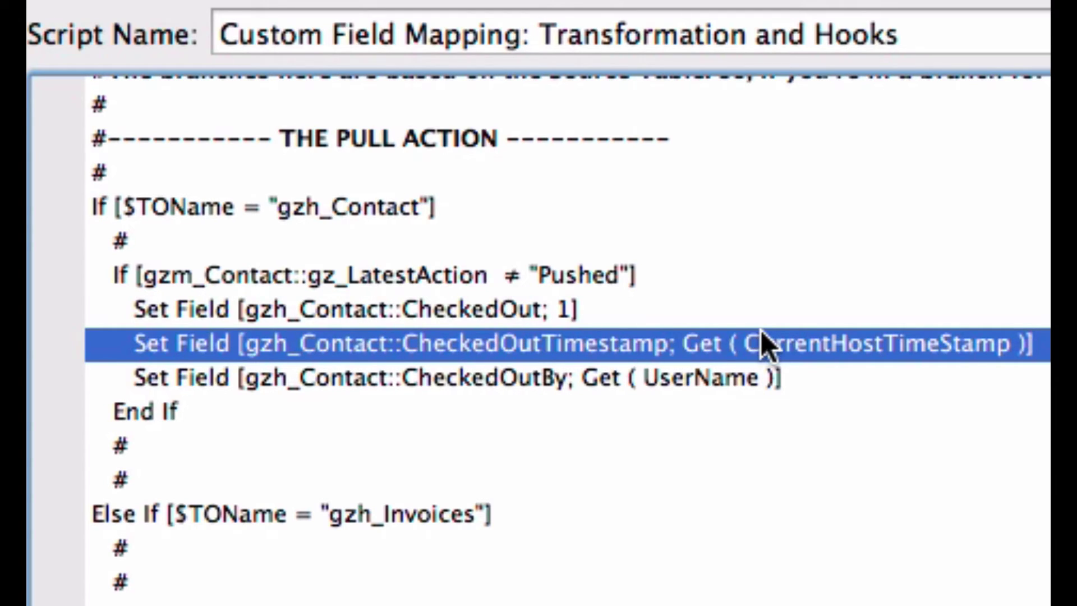
left_click(625, 373)
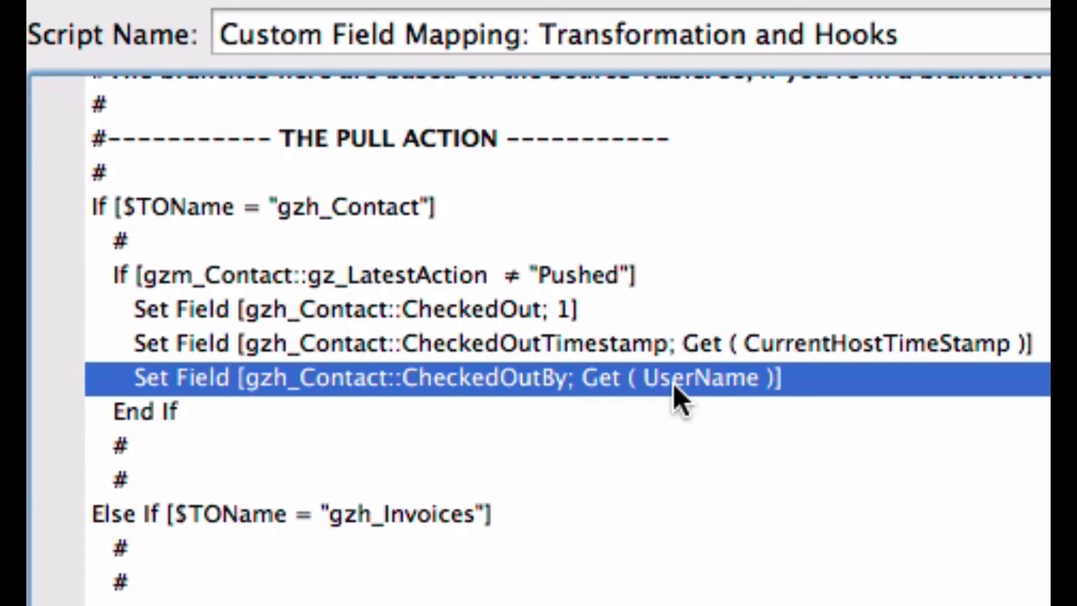
left_click(672, 515)
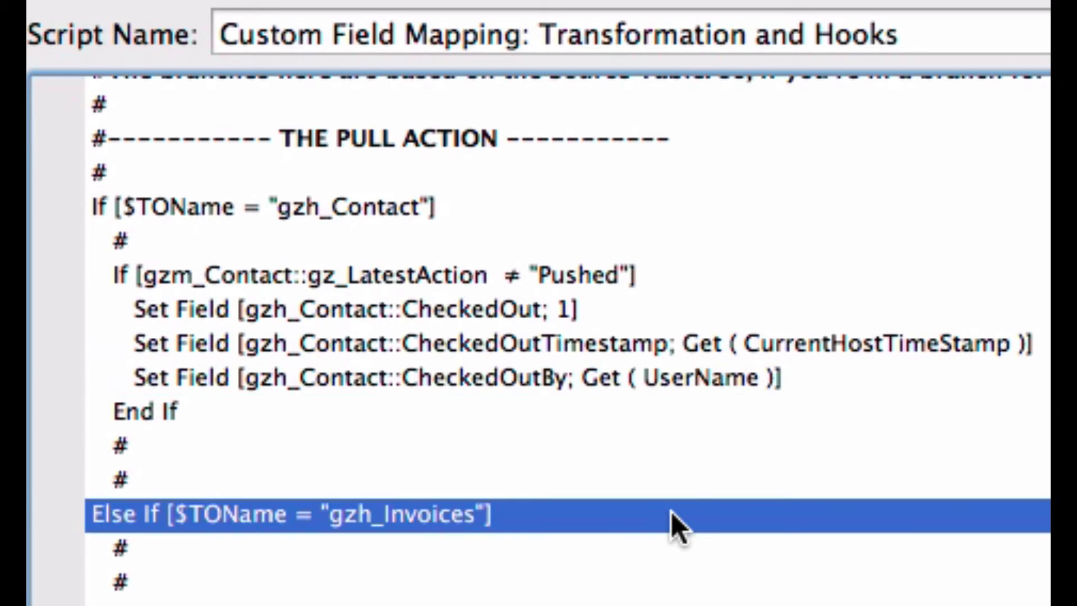
scroll(359, 465, "down", 6)
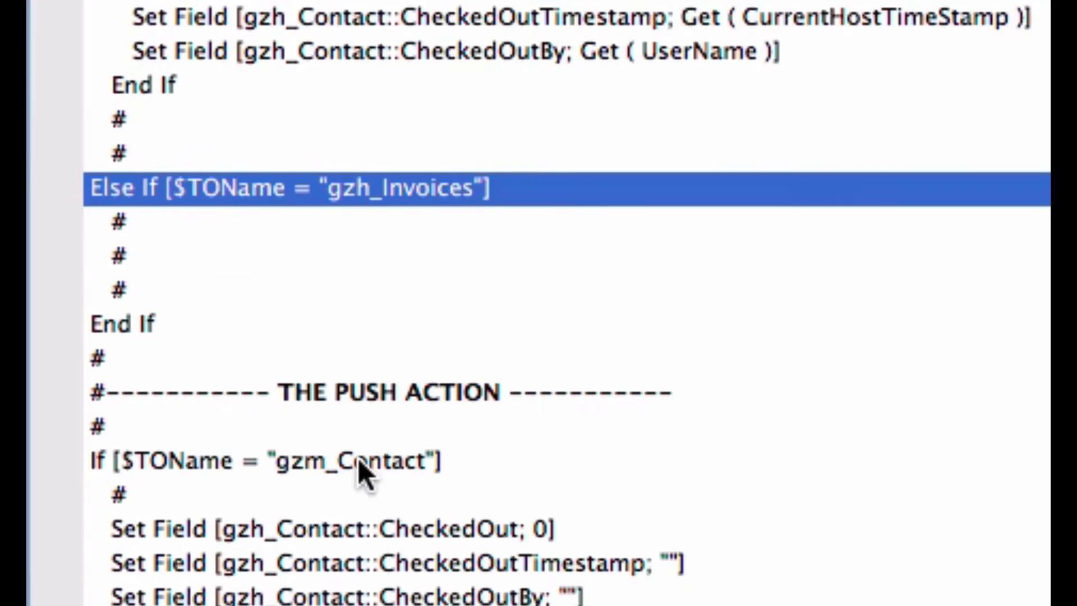
left_click(484, 237)
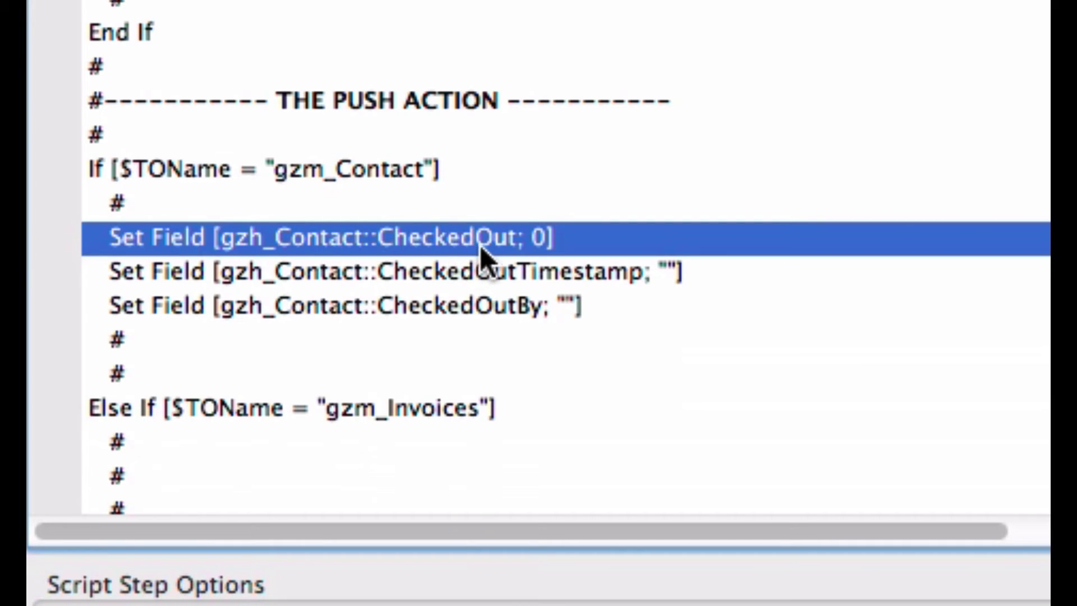
left_click(507, 271)
left_click(584, 306)
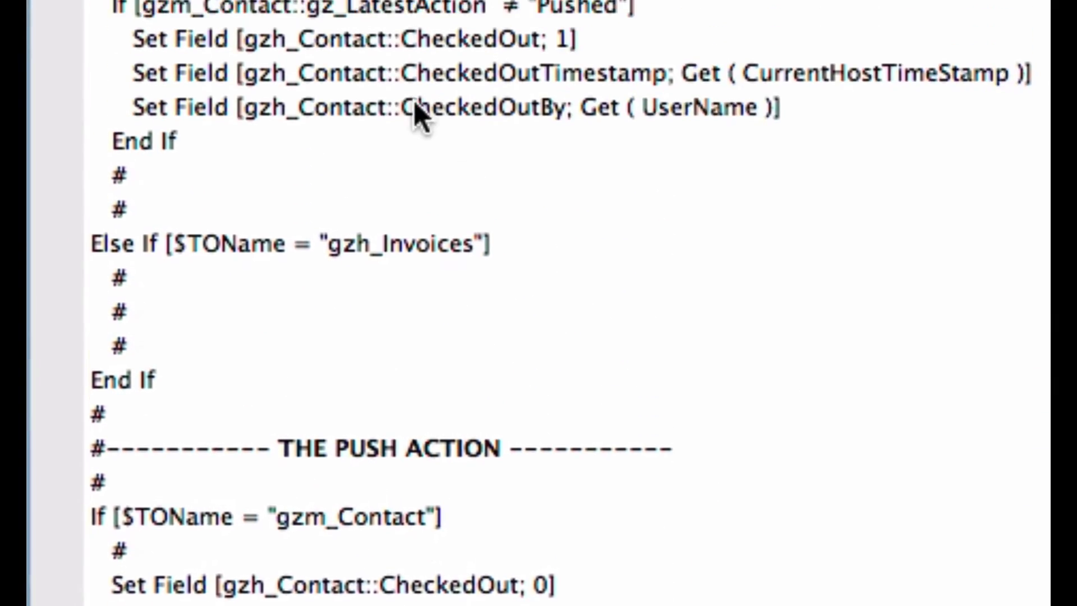
left_click(352, 201)
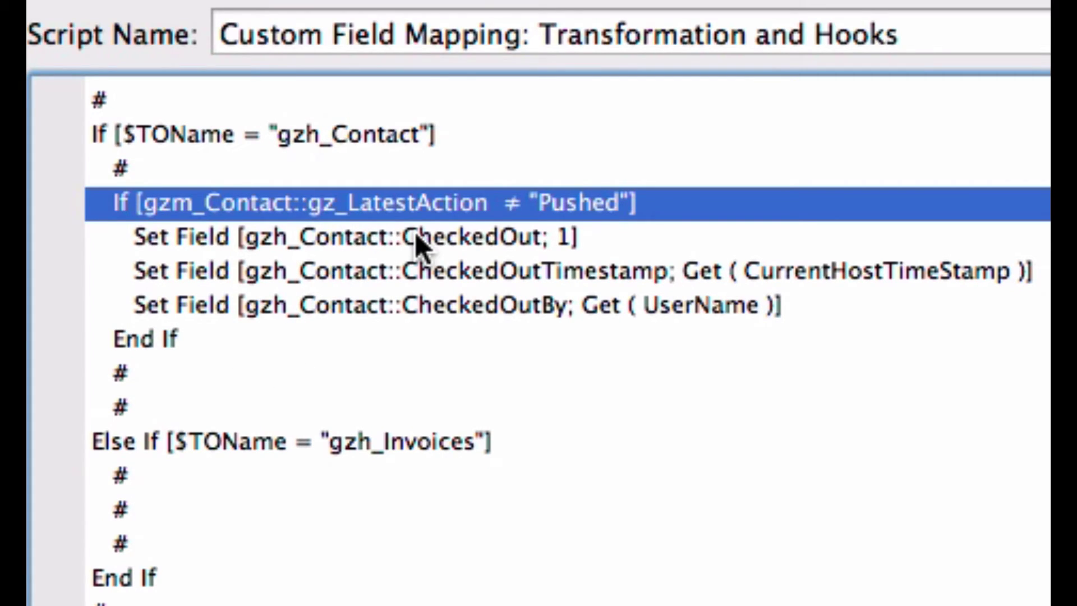
scroll(418, 230, "up", 2)
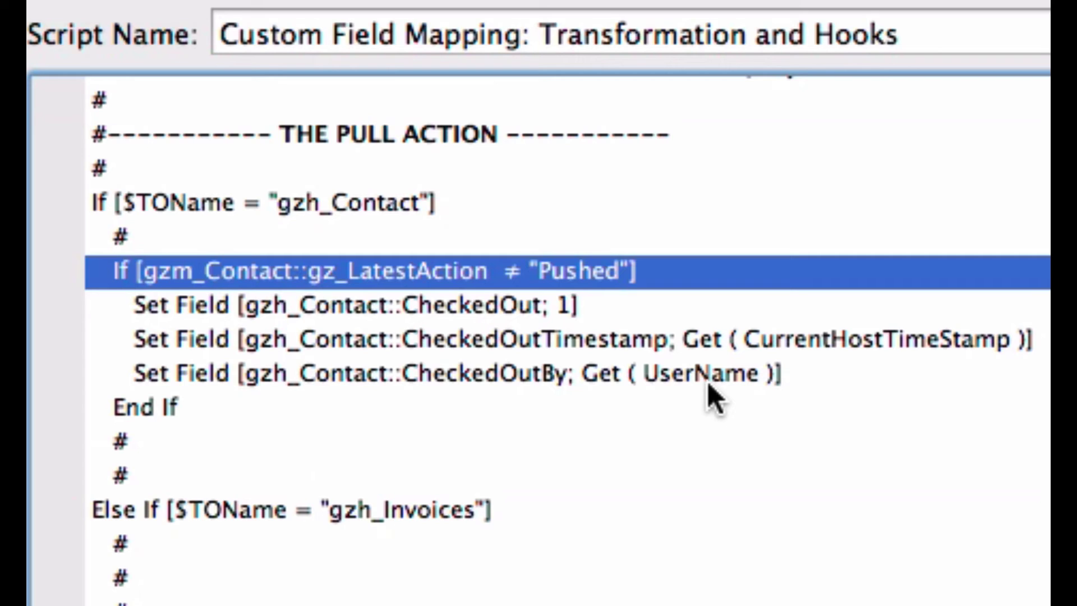
left_click(541, 321)
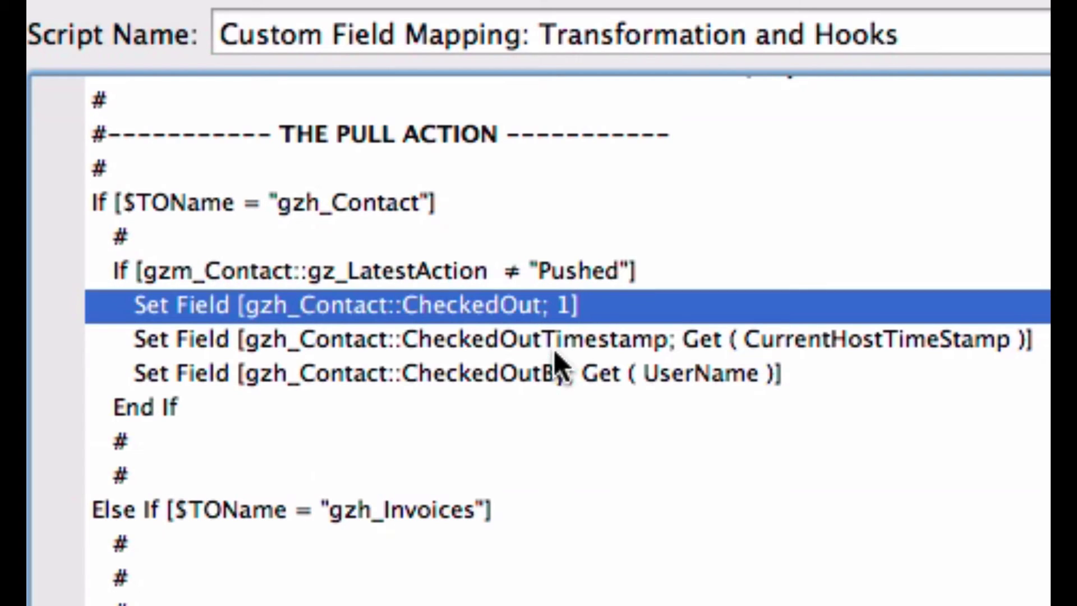
left_click(590, 274)
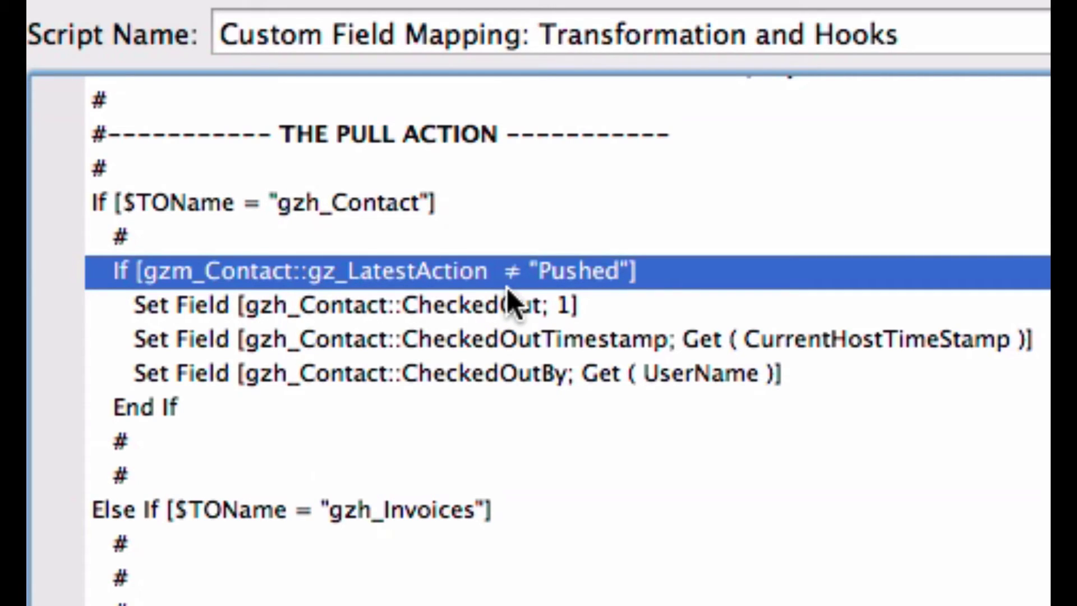
left_click(487, 323)
left_click(486, 366)
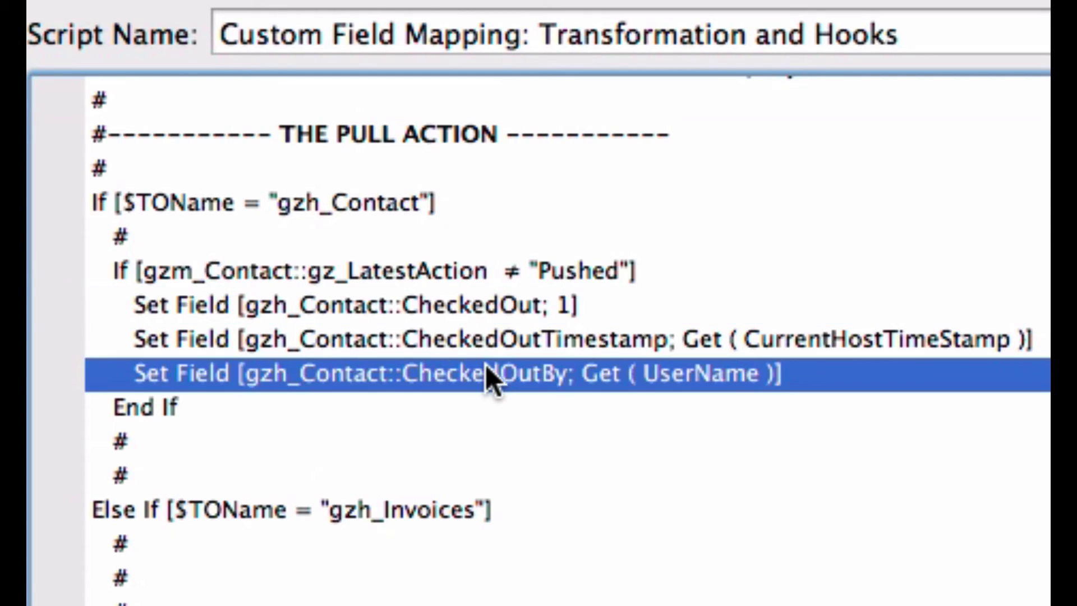
left_click(438, 408)
left_click(411, 266)
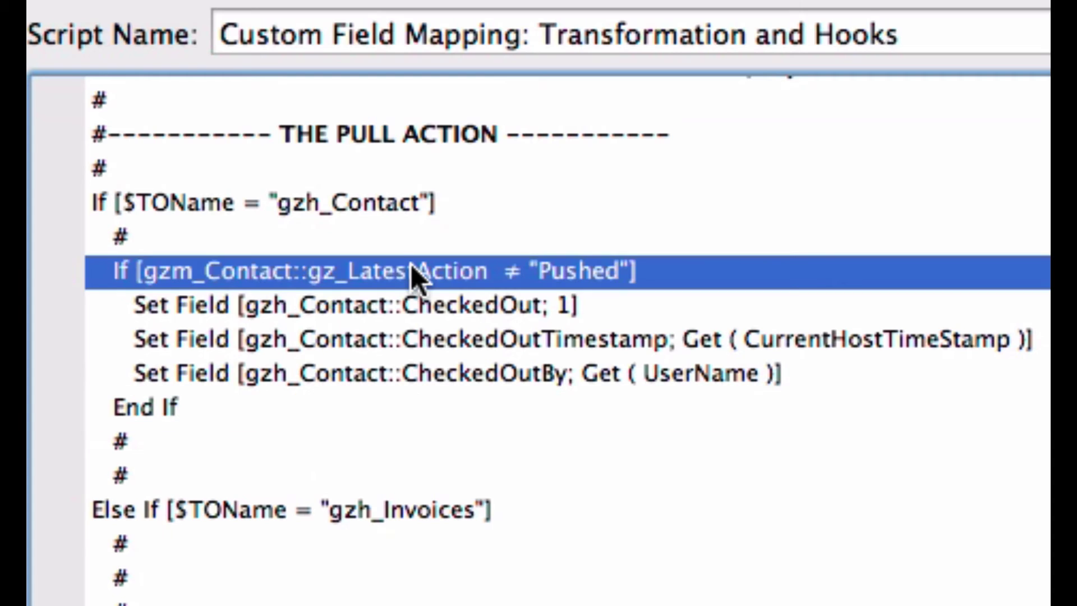
left_click(353, 317)
left_click(365, 371, "shift")
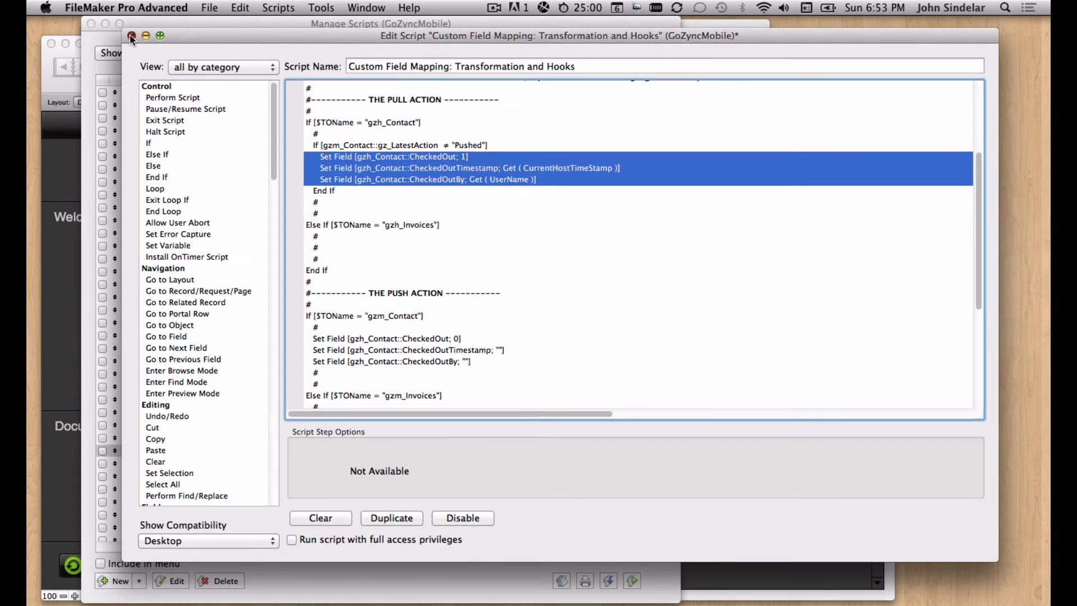
- Save the script changes and close Manage Scripts
left_click(131, 35)
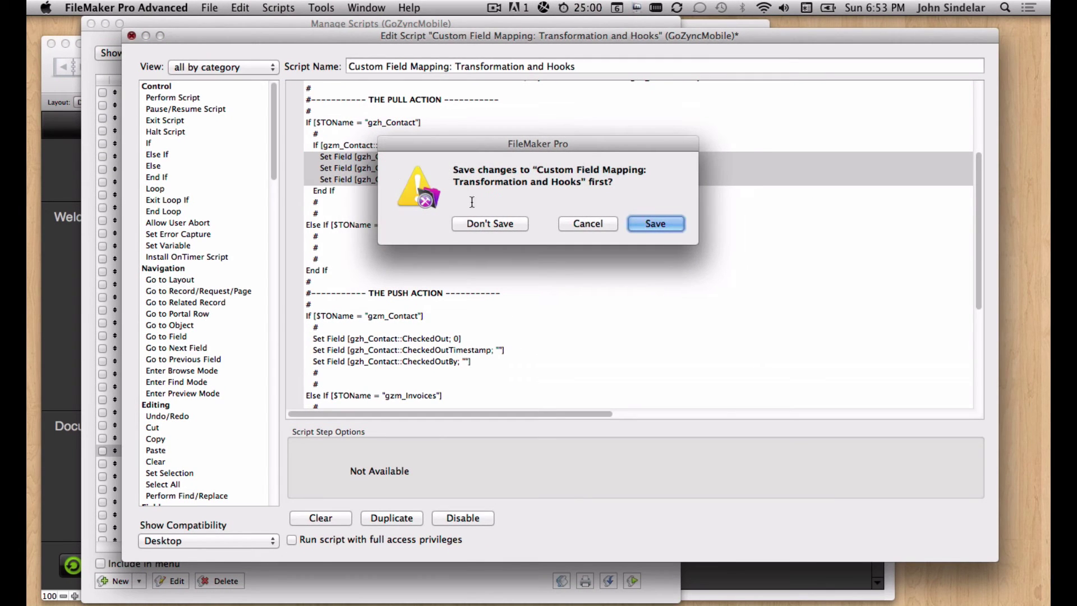
left_click(647, 224)
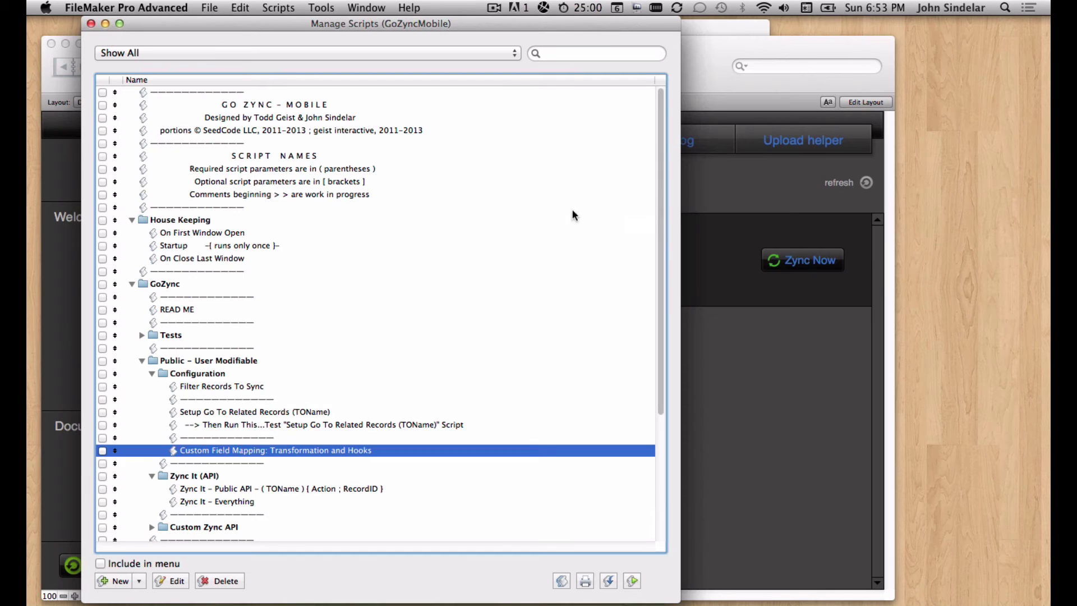
left_click(91, 25)
- Return the hosted file to its contact list and zync QuickContact again
left_click(644, 23)
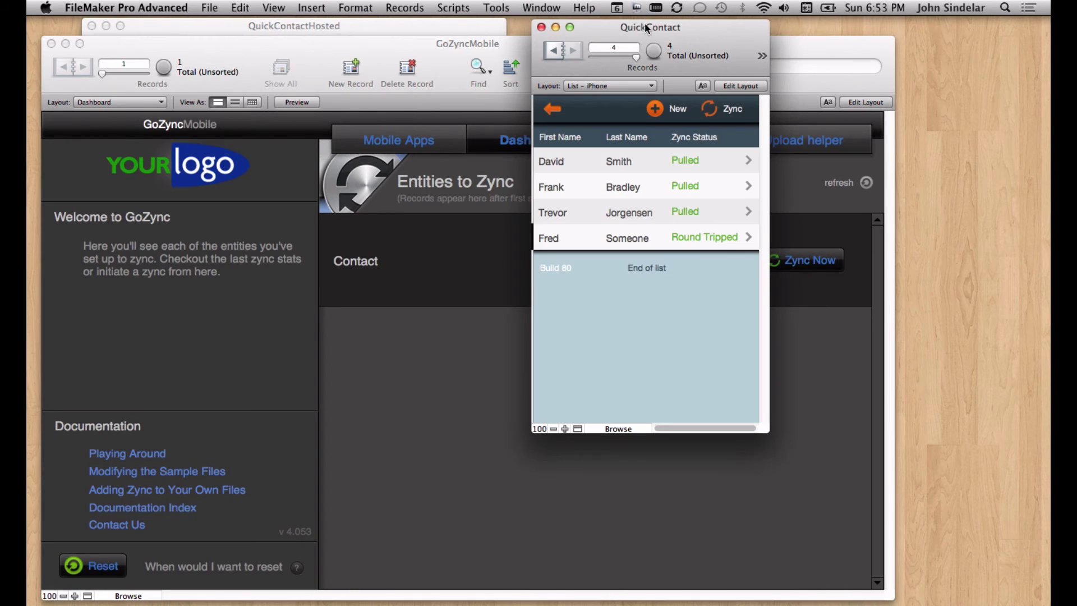
left_click(458, 23)
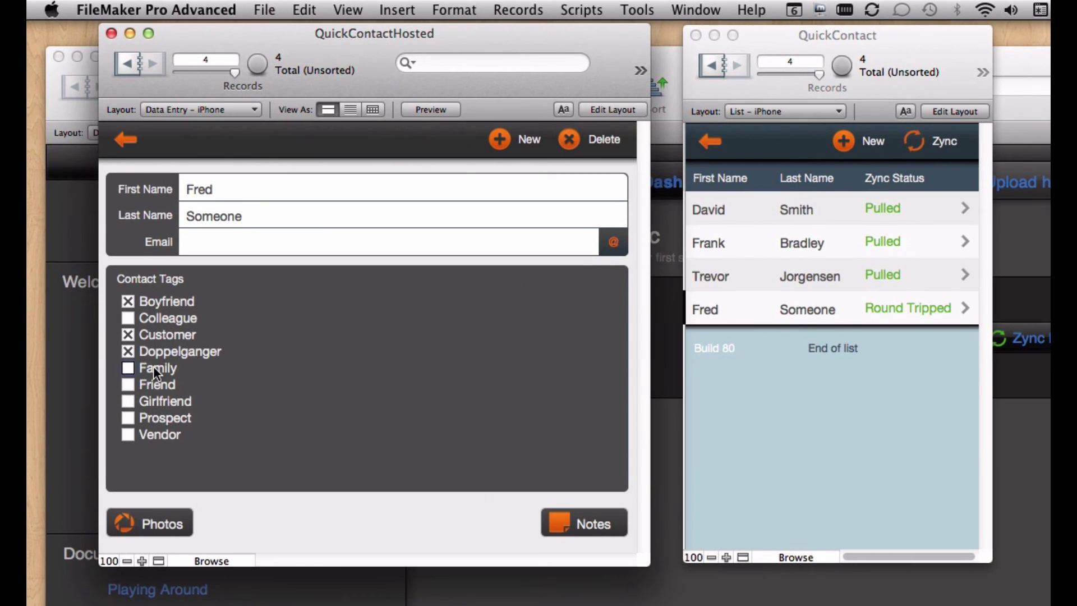
left_click(131, 144)
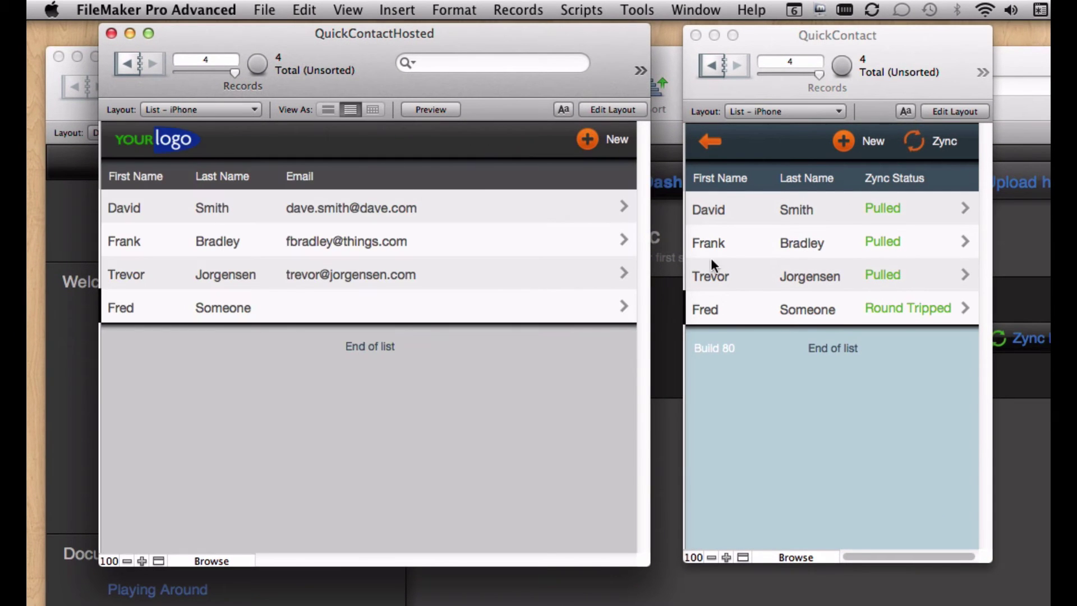
left_click(923, 147)
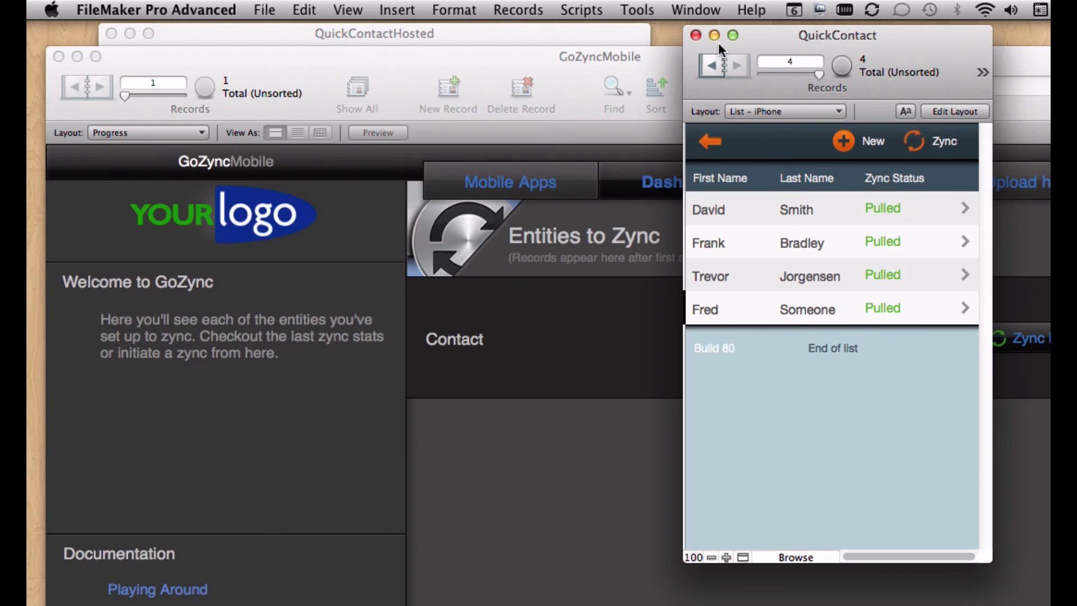
- Open the last hosted contact's record to confirm it is checked out, then show the GoZyncMobile Dashboard
left_click(588, 36)
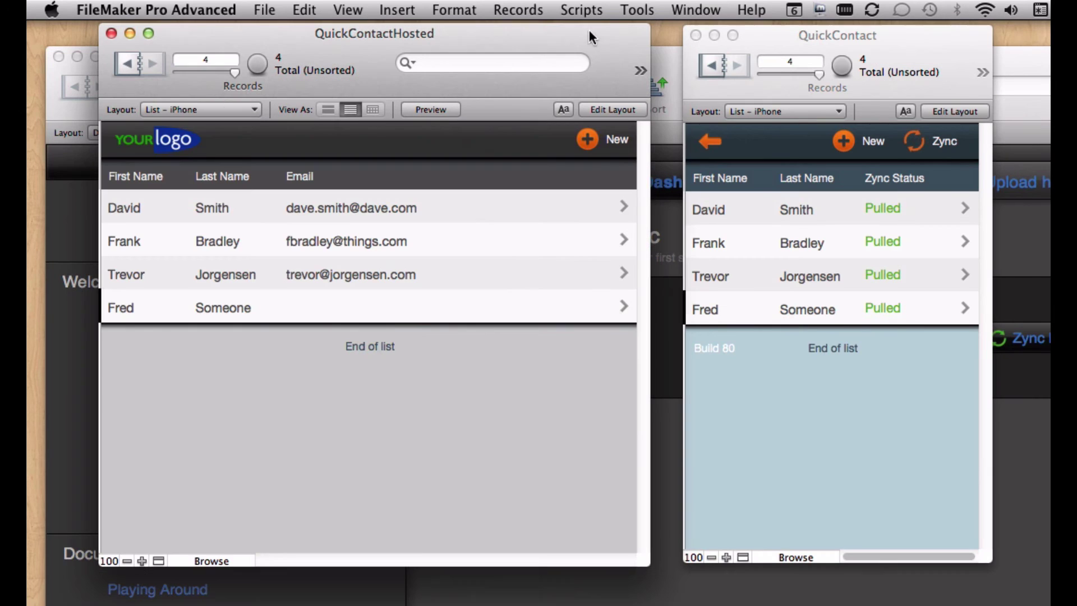
left_click(507, 308)
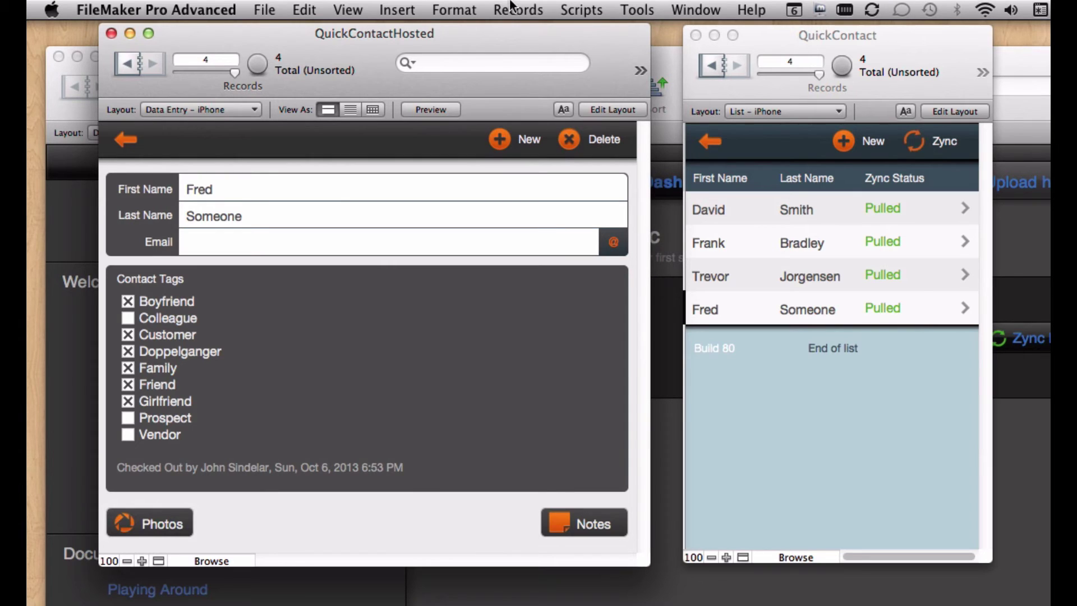
left_click(677, 57)
left_click(581, 9)
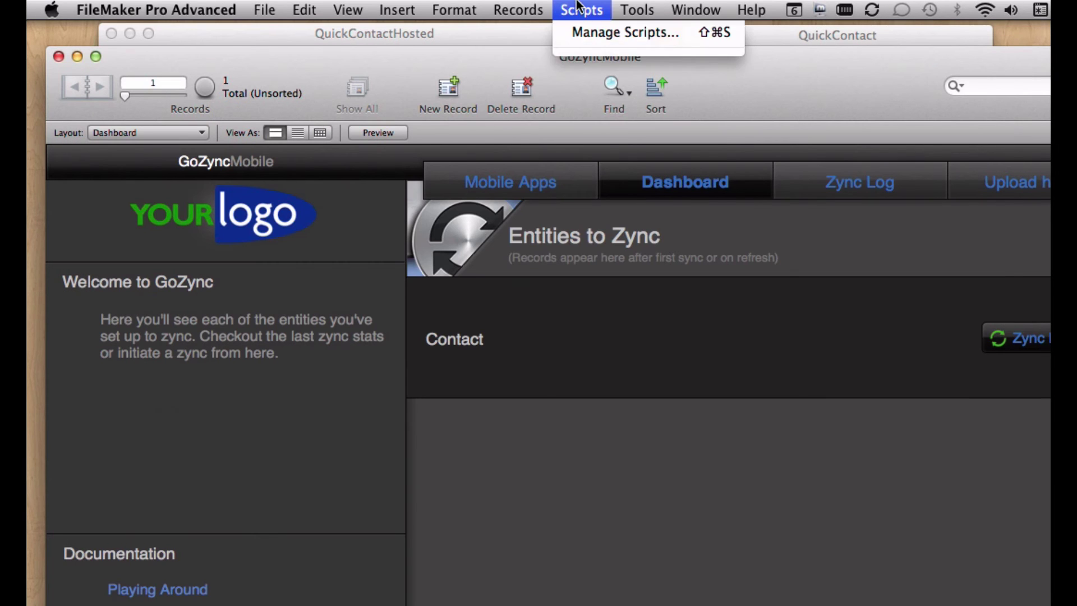
left_click(587, 31)
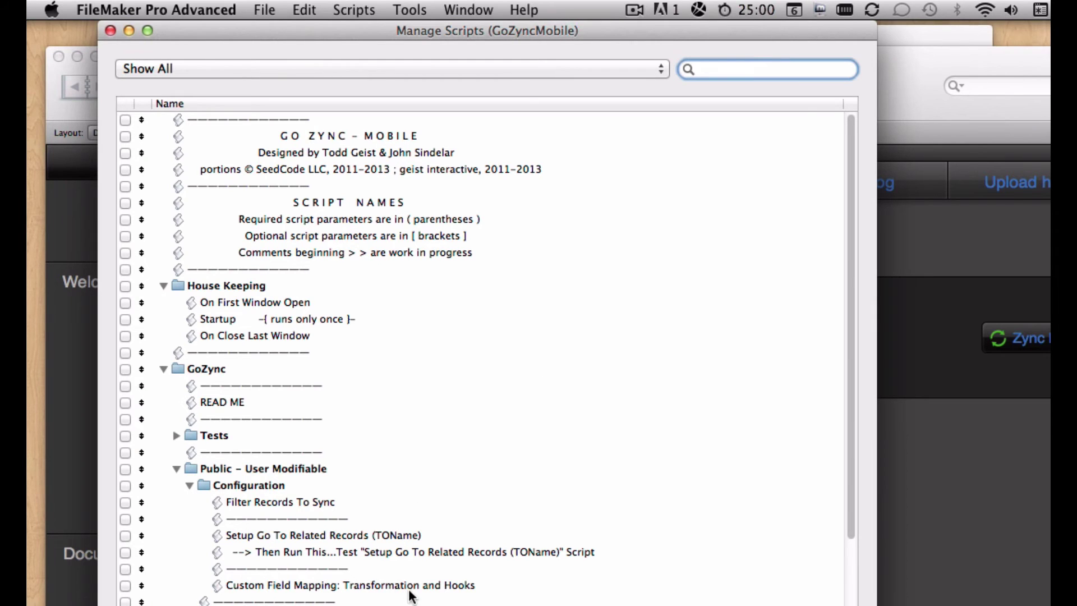
double_click(410, 587)
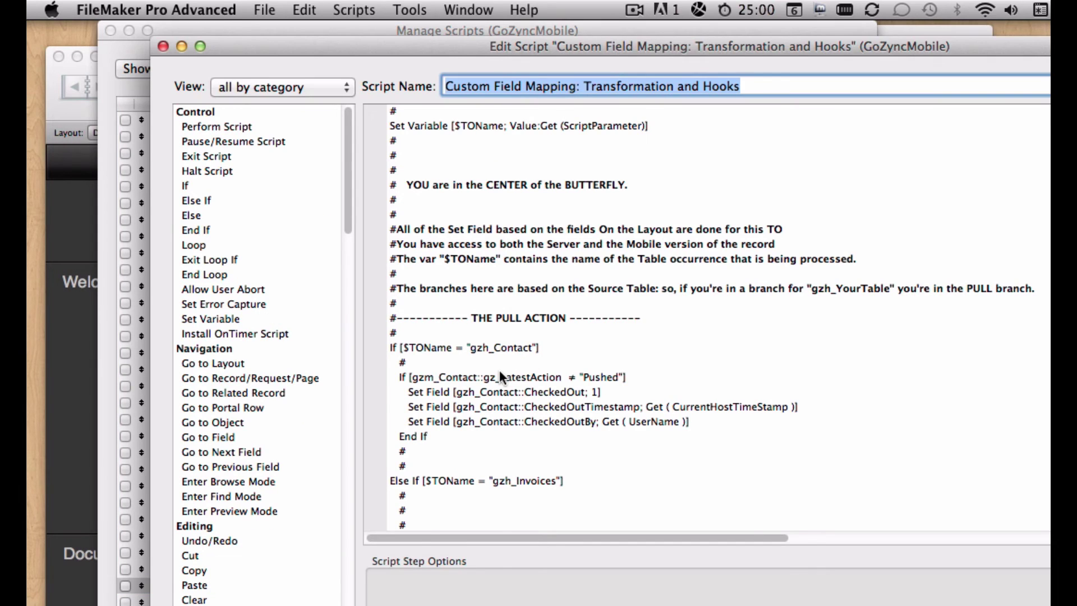
left_click(500, 372)
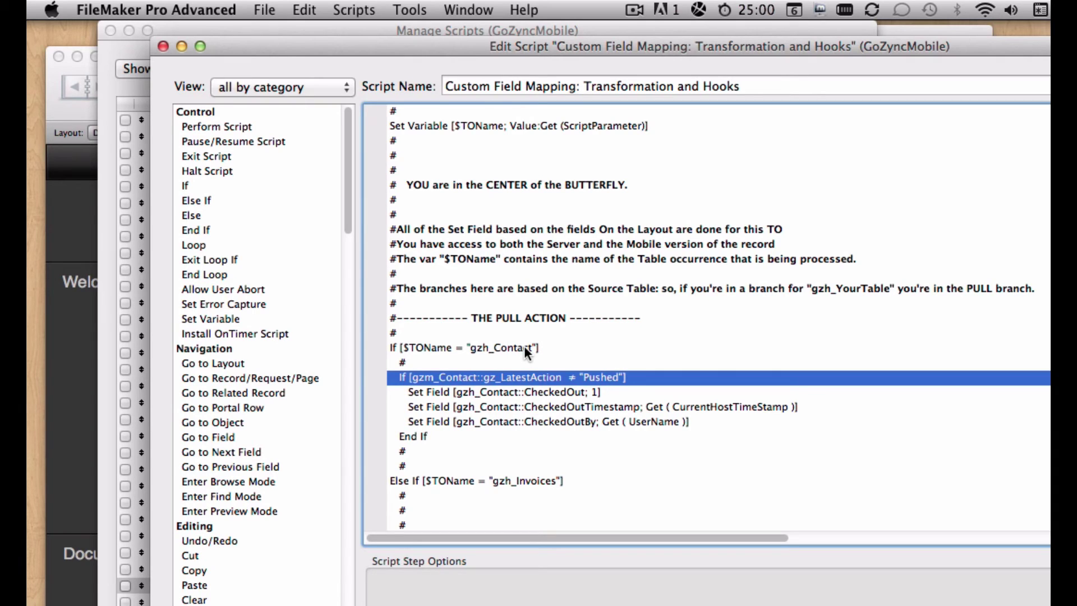
left_click(493, 397)
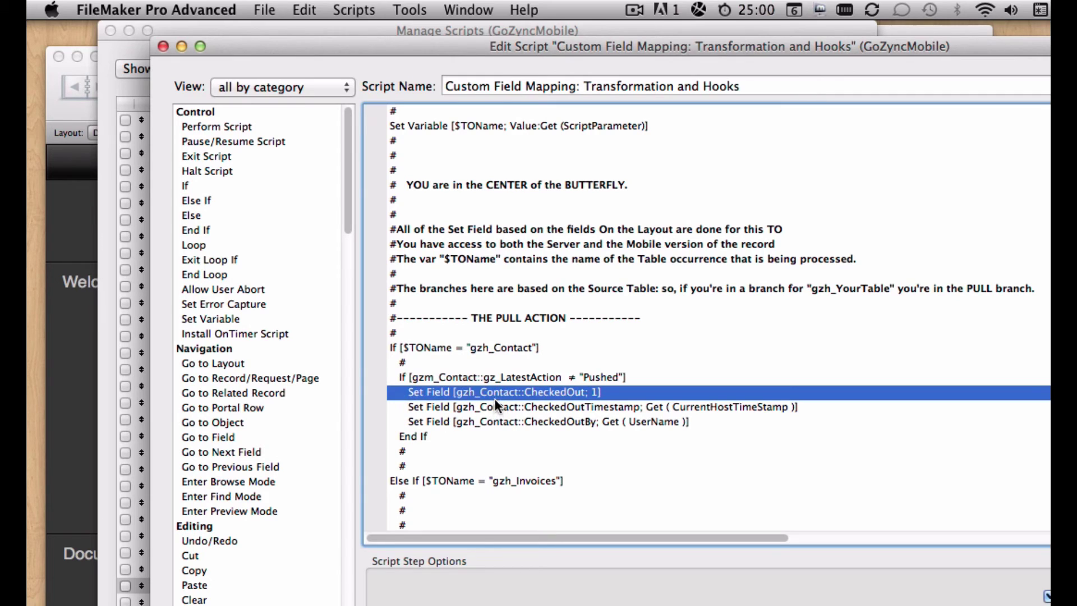
left_click(501, 415, "shift")
left_click(511, 379)
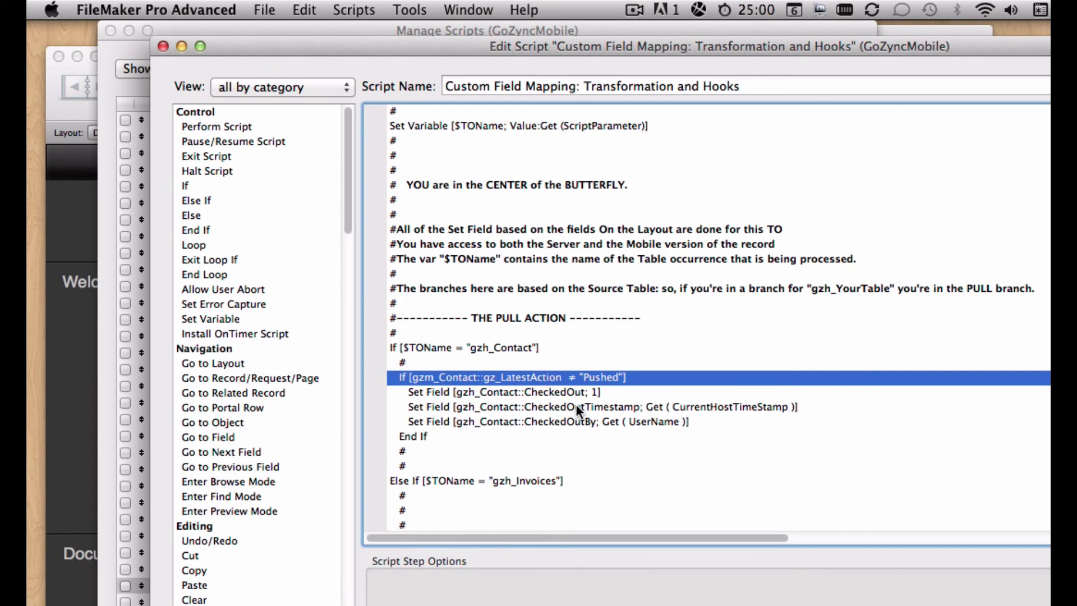
left_click(164, 46)
- Close Manage Scripts and open the last contact's record in QuickContact
left_click(110, 30)
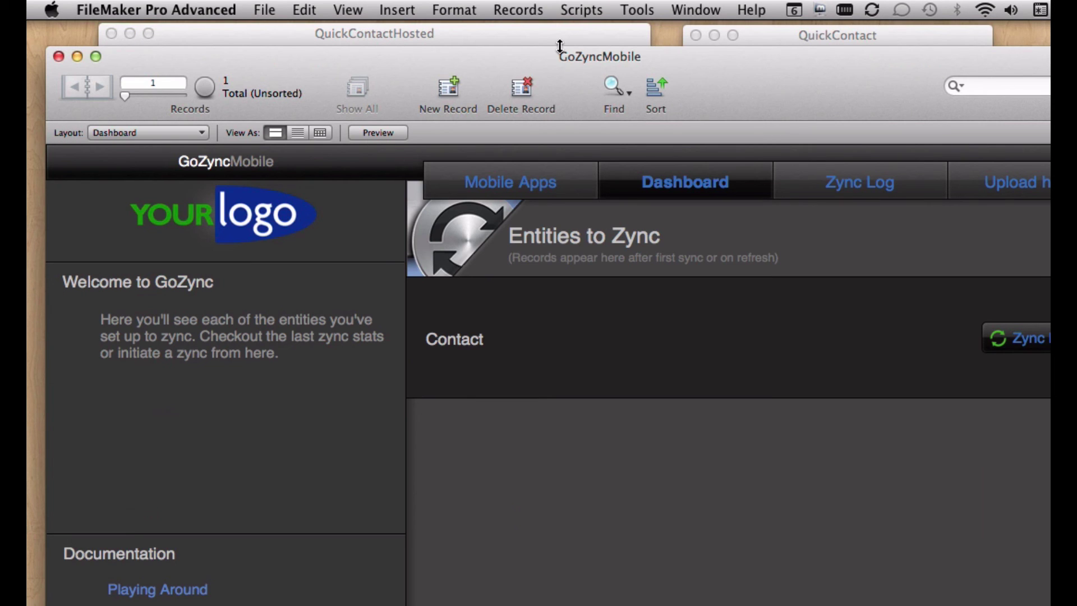
left_click(580, 35)
left_click(843, 34)
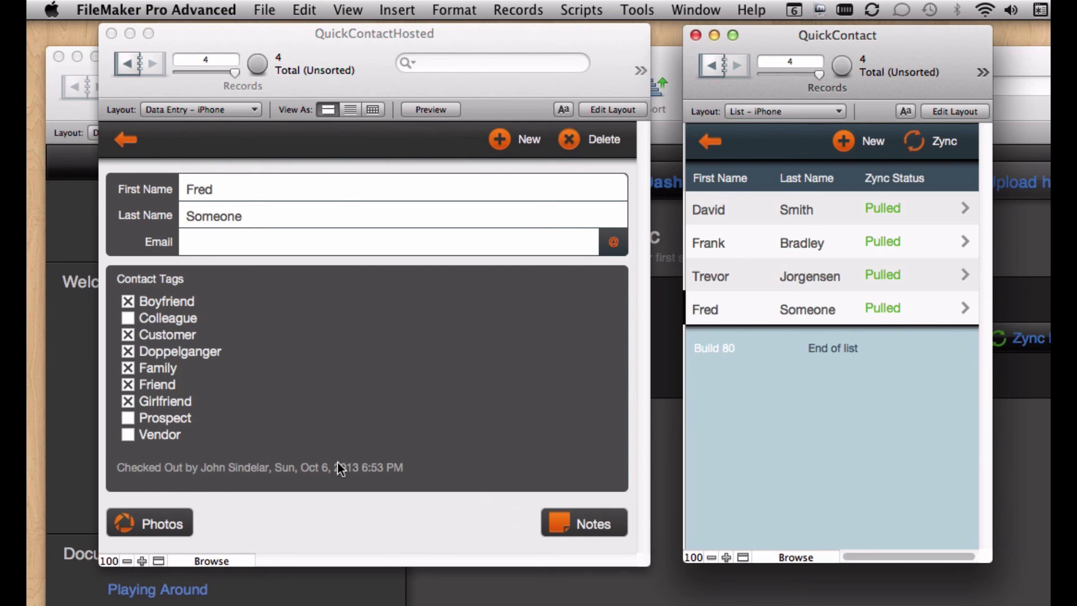
left_click(772, 311)
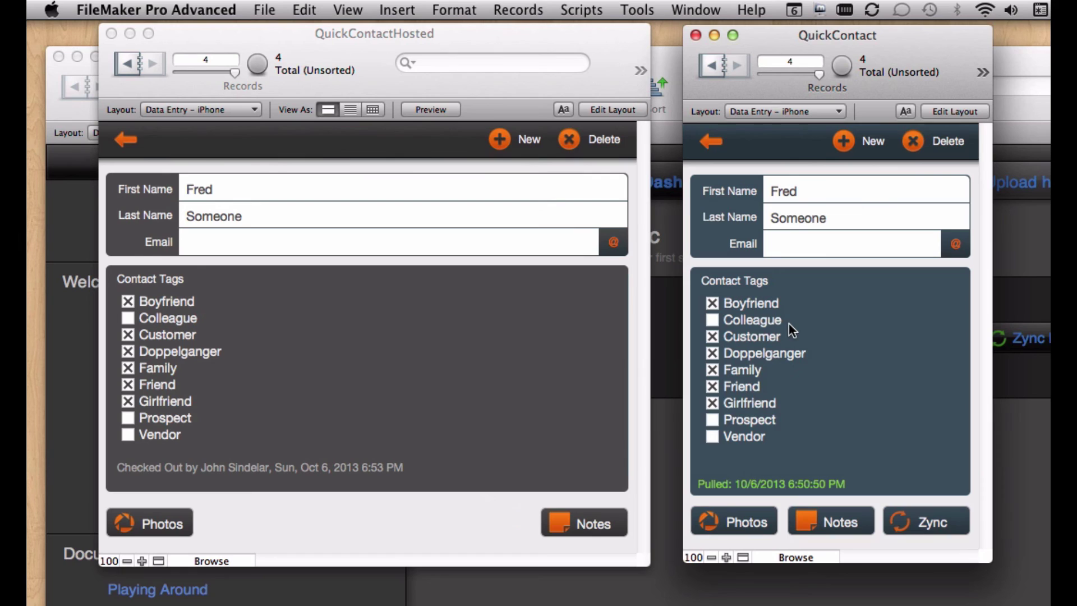
left_click(712, 141)
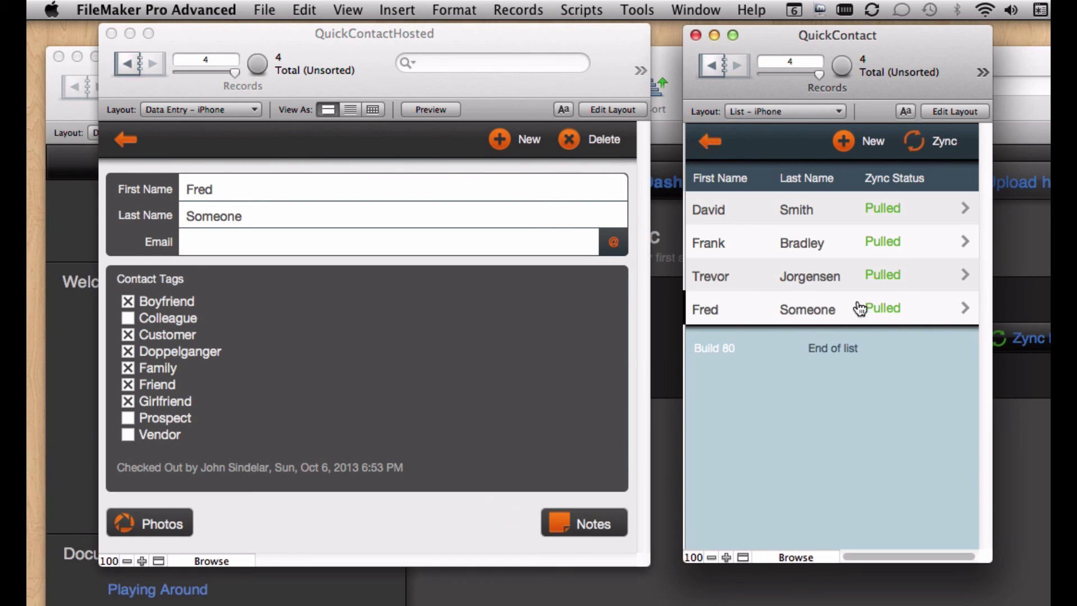
left_click(851, 323)
- Untick Friend and Family, clear the notes, and return to the mobile contact list
left_click(741, 386)
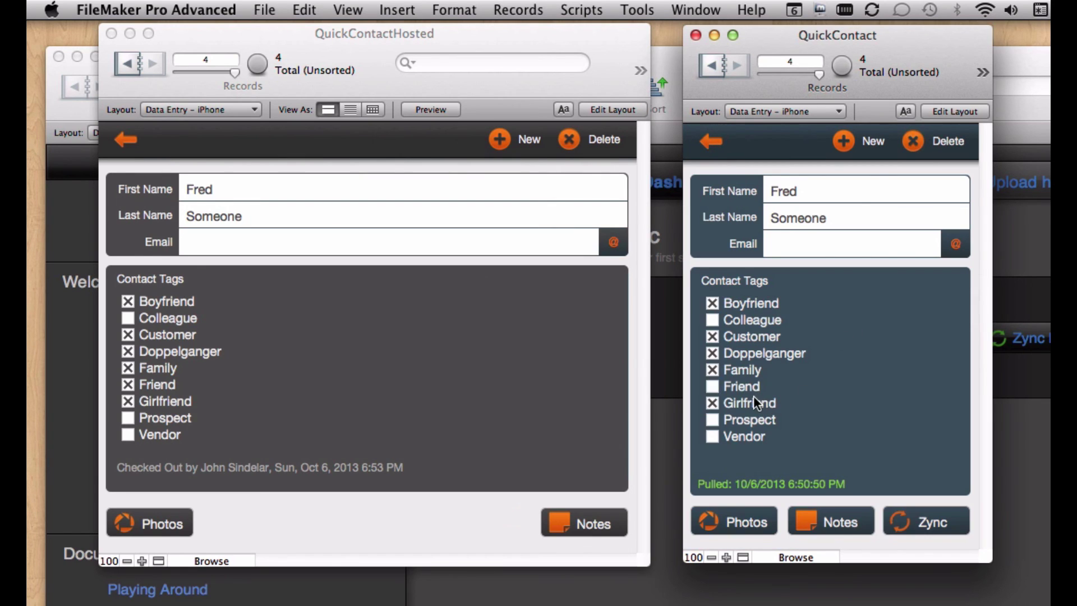
left_click(735, 369)
left_click(833, 510)
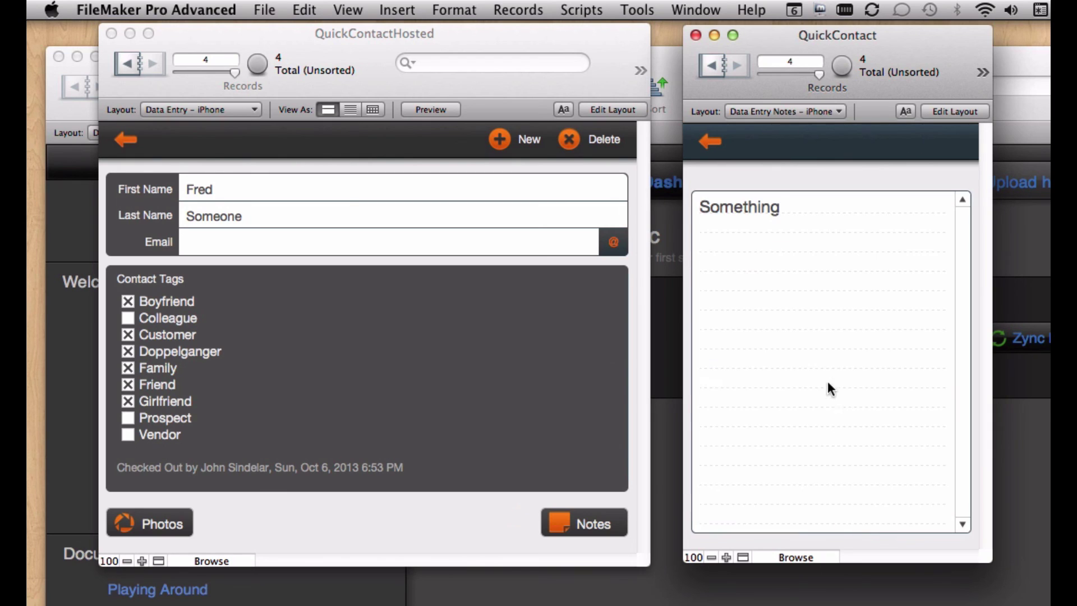
key("super+a")
key("BackSpace")
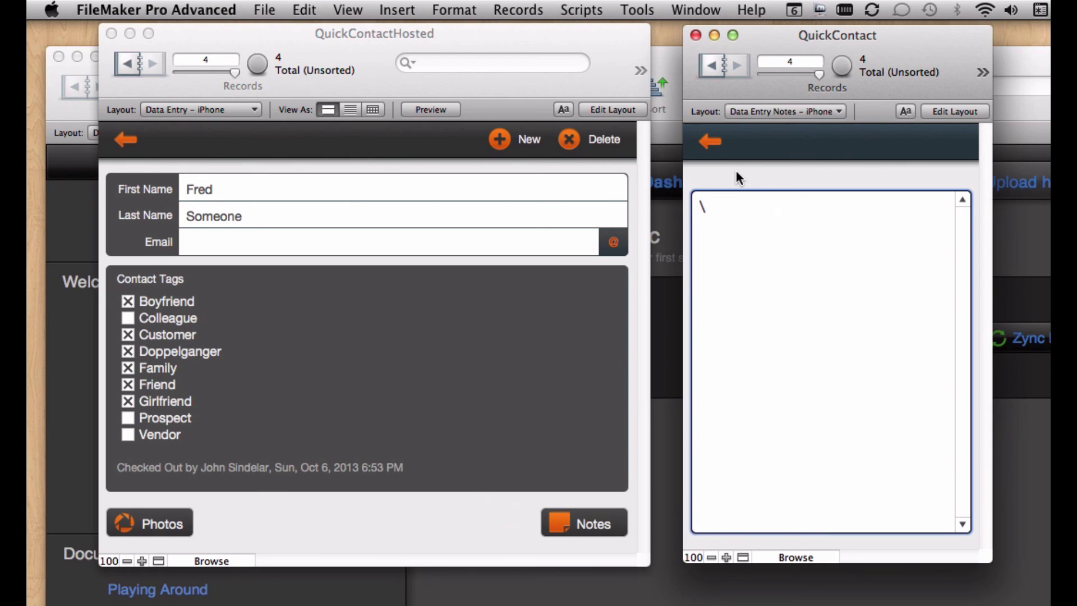
left_click(710, 143)
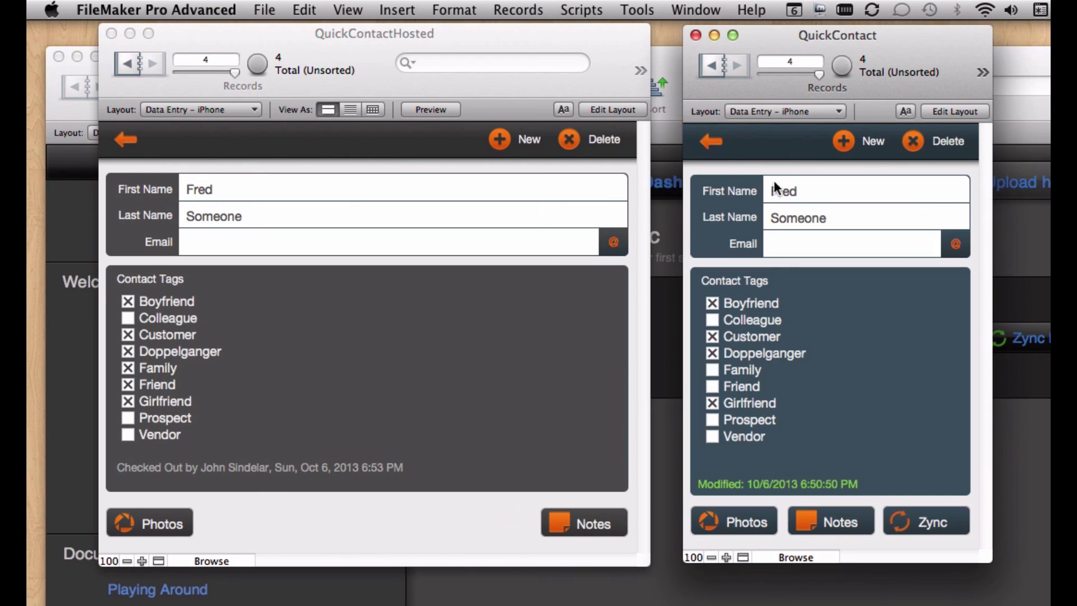
left_click(711, 142)
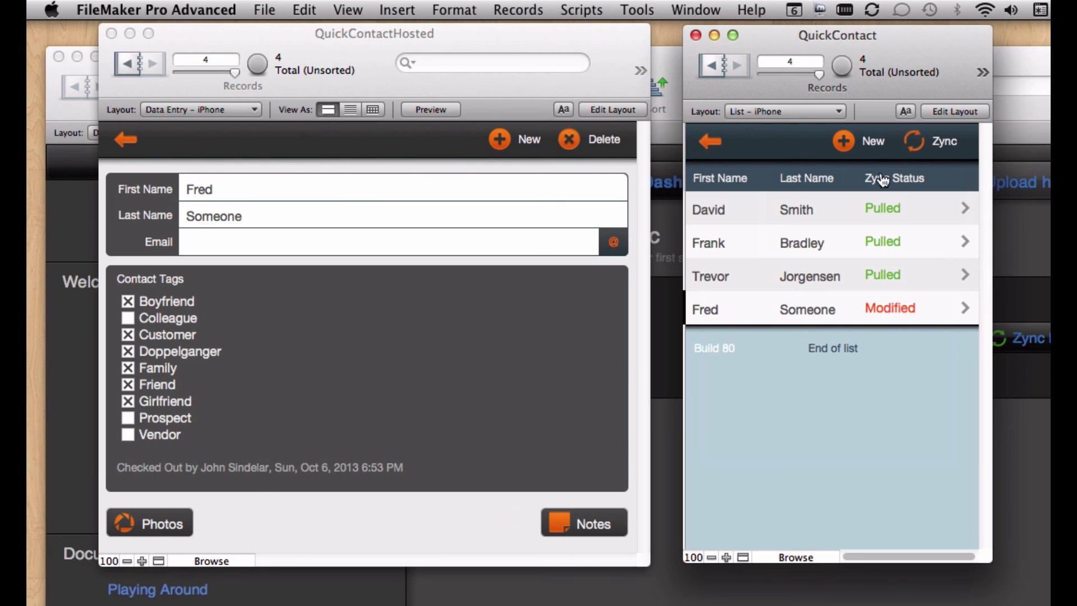
- Zync QuickContact, then return QuickContactHosted to its contact list to see the updated record
left_click(911, 143)
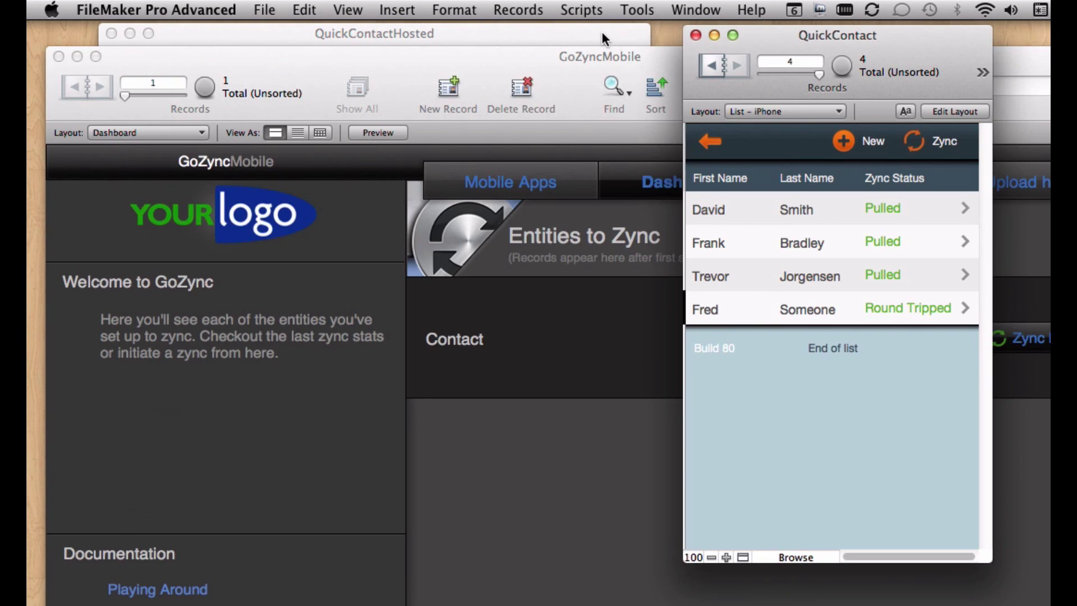
left_click(601, 31)
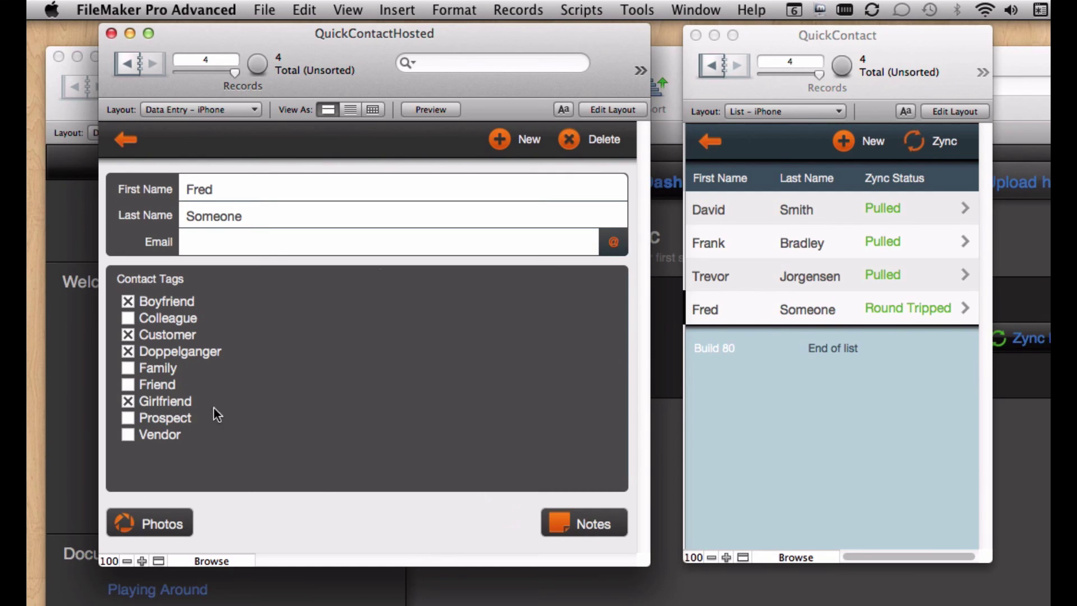
left_click(122, 140)
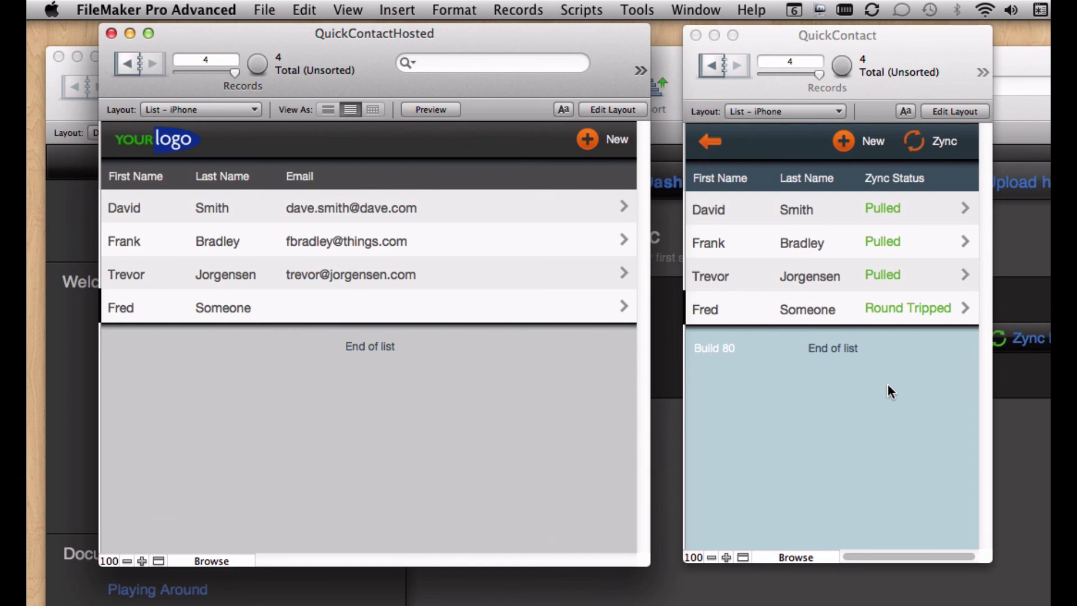